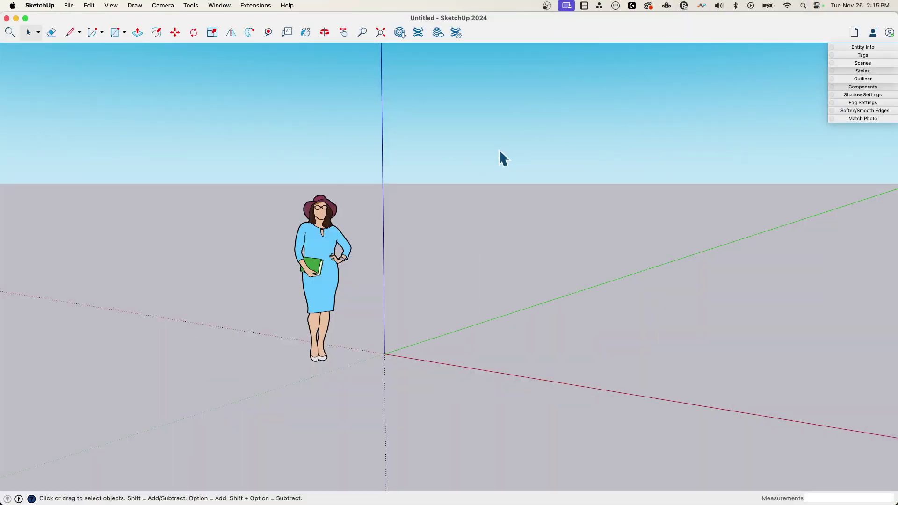
Draw a 40' by 40' rectangle on the ground starting at the origin.
middle_click_drag(549, 330, 319, 361)
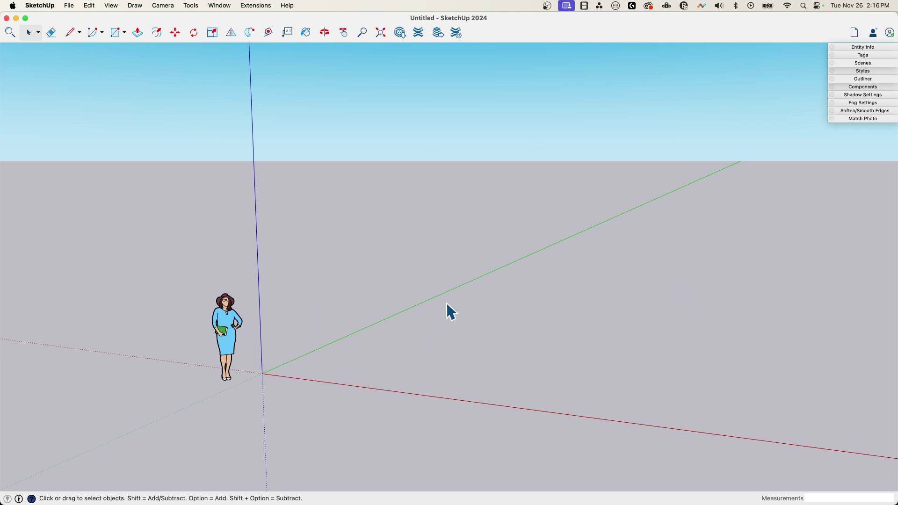
middle_click_drag(477, 244, 341, 322)
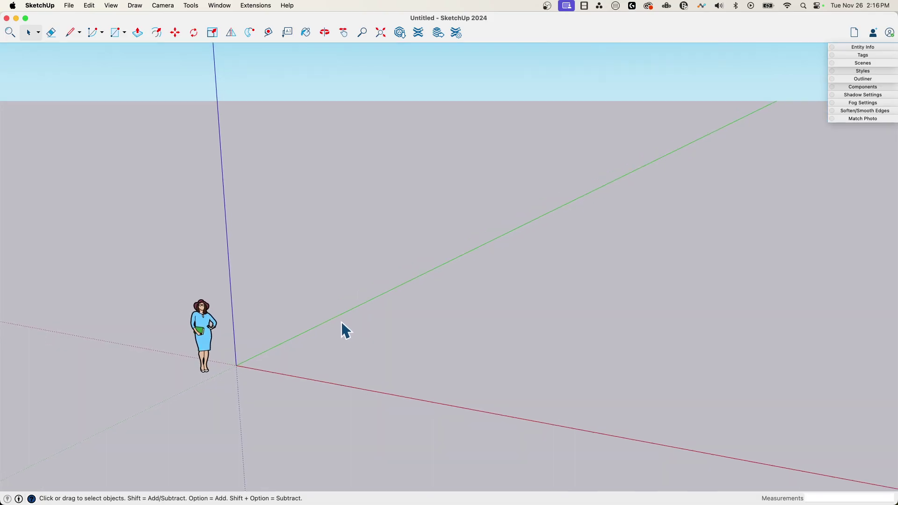
key("r")
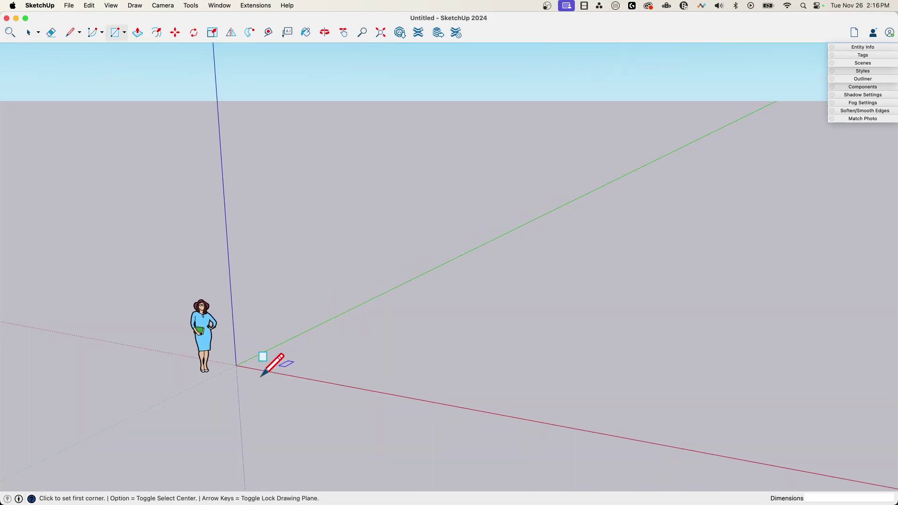
left_click(237, 365)
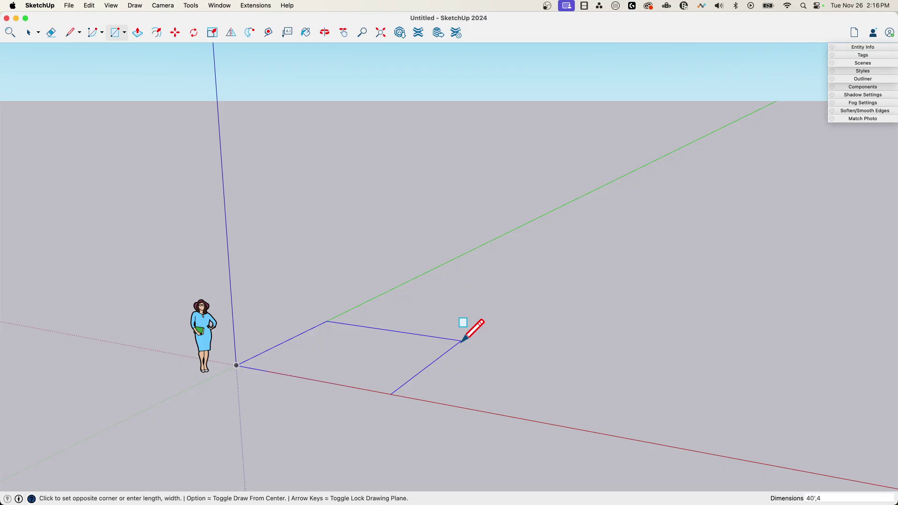
key("Return")
scroll(458, 327, "down", 3)
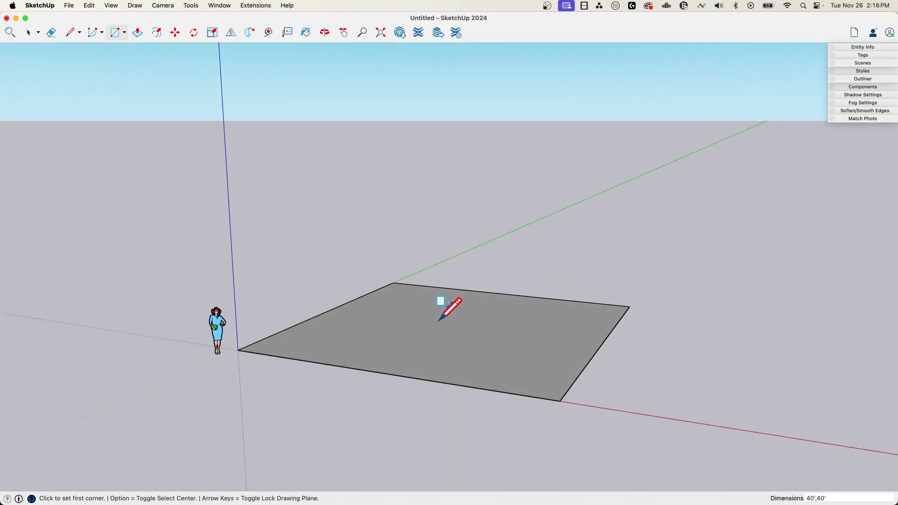
Push/Pull the square ground face up 50' to form a block.
middle_click_drag(455, 310, 435, 321)
key("p")
left_click_drag(419, 360, 405, 285)
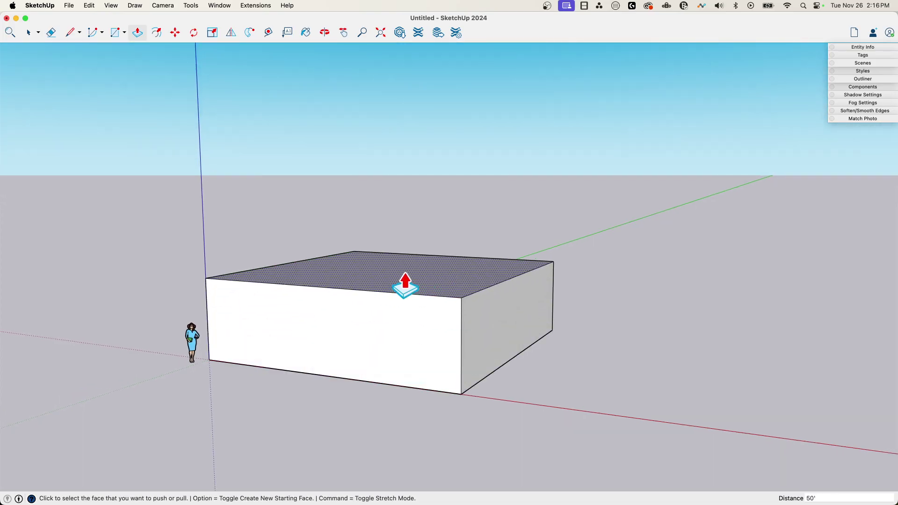
key("Return")
scroll(405, 286, "down", 3)
middle_click_drag(604, 279, 639, 229)
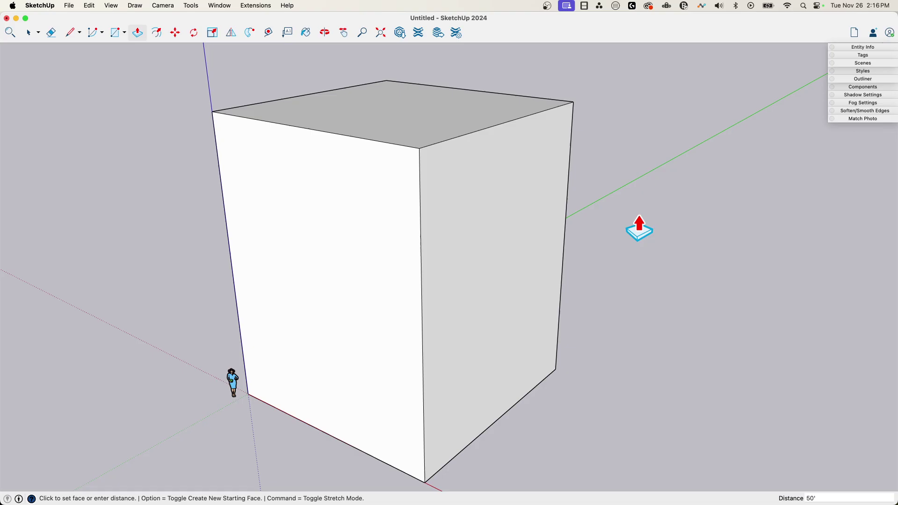
key("space")
Examine the block from several angles and compare its size with the scale figure.
middle_click_drag(304, 304, 209, 358)
middle_click_drag(652, 416, 432, 308)
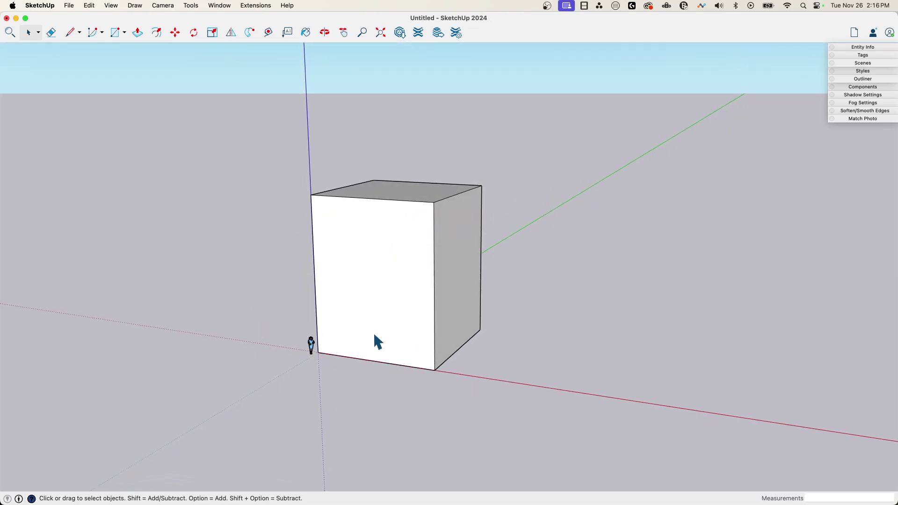
middle_click_drag(381, 334, 410, 413)
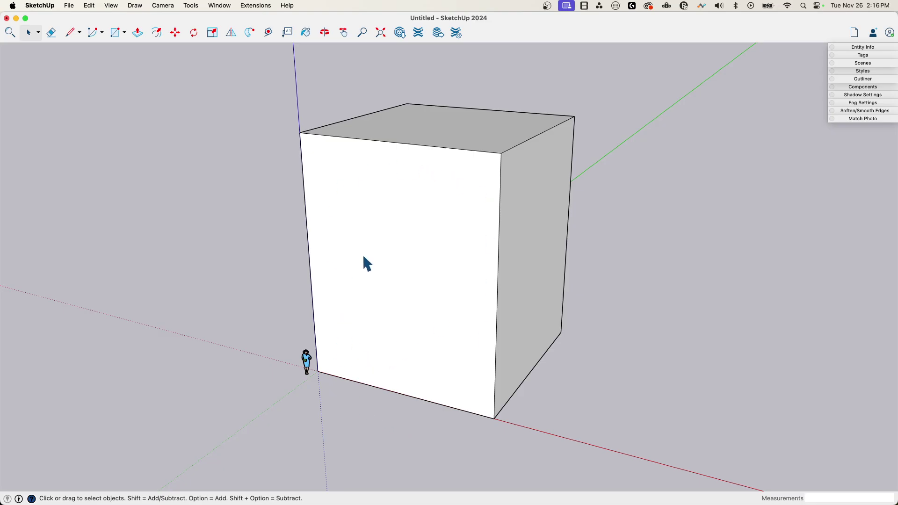
middle_click_drag(379, 288, 401, 330)
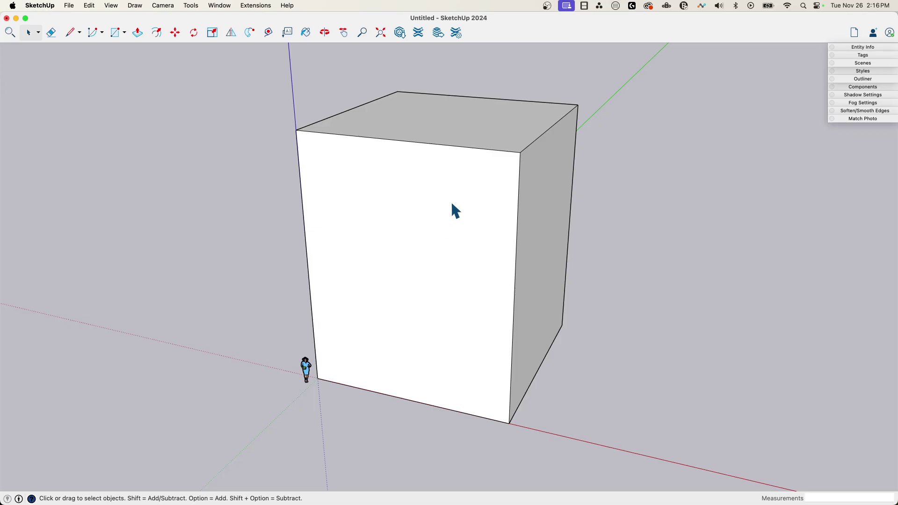
middle_click_drag(450, 209, 352, 359)
scroll(343, 346, "up", 10)
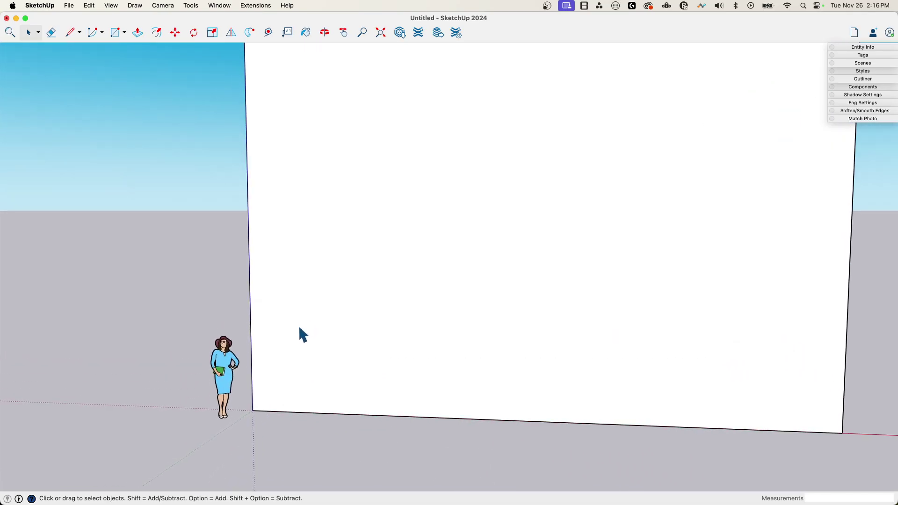
scroll(304, 321, "down", 5)
scroll(309, 336, "up", 4)
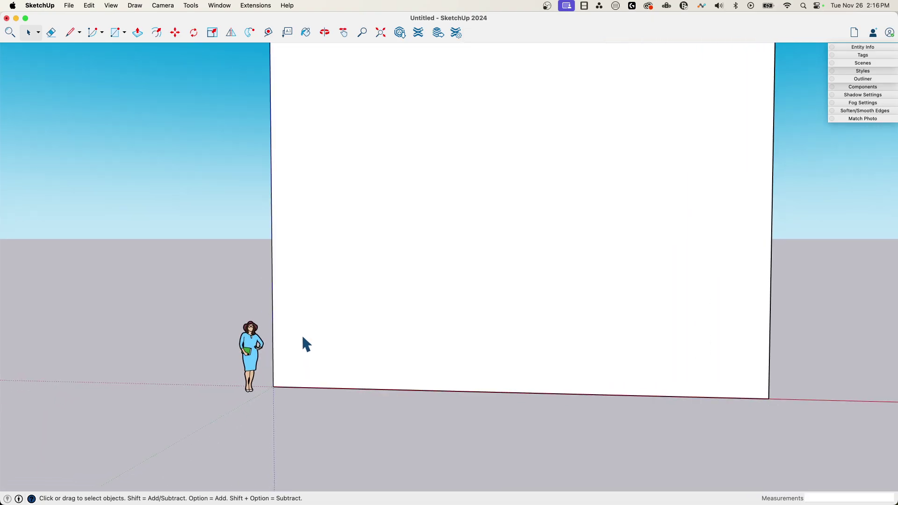
scroll(336, 301, "up", 5)
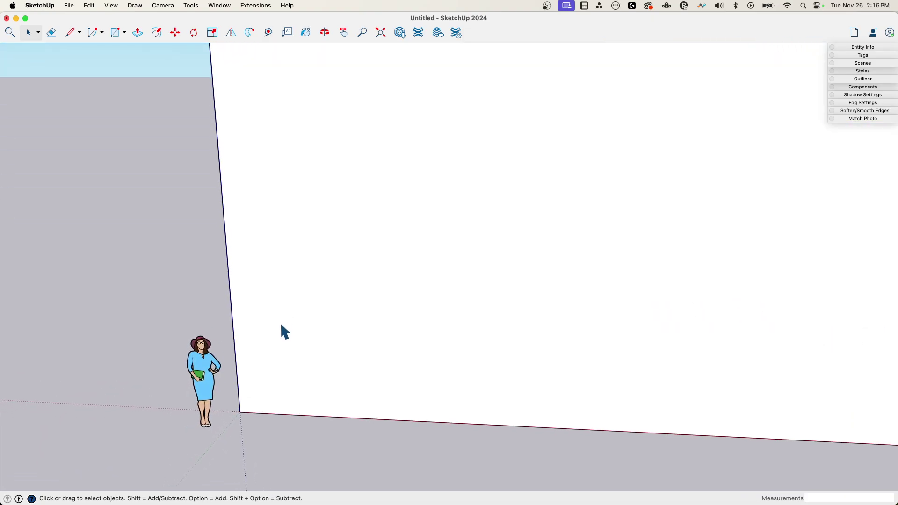
scroll(286, 319, "down", 5)
Select the entire block with all its faces and edges and make it a group.
left_click(449, 272)
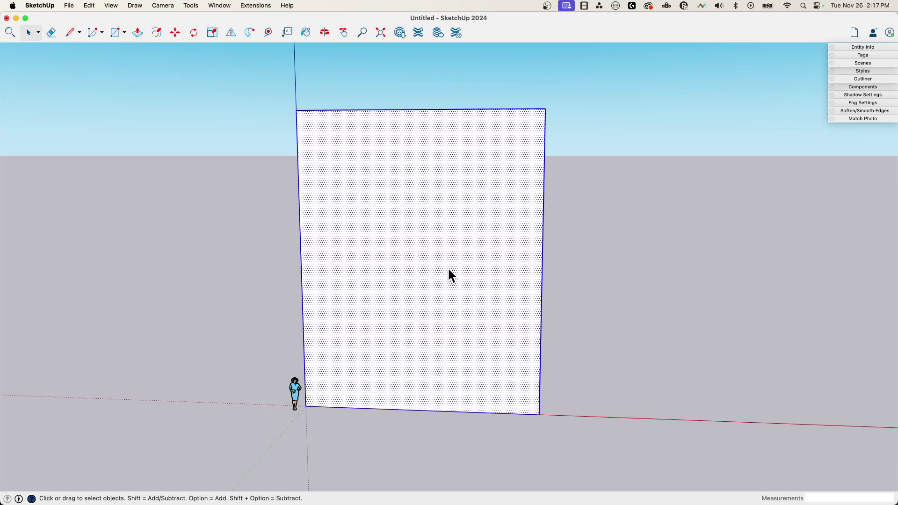
middle_click_drag(452, 278, 450, 269)
right_click(449, 269)
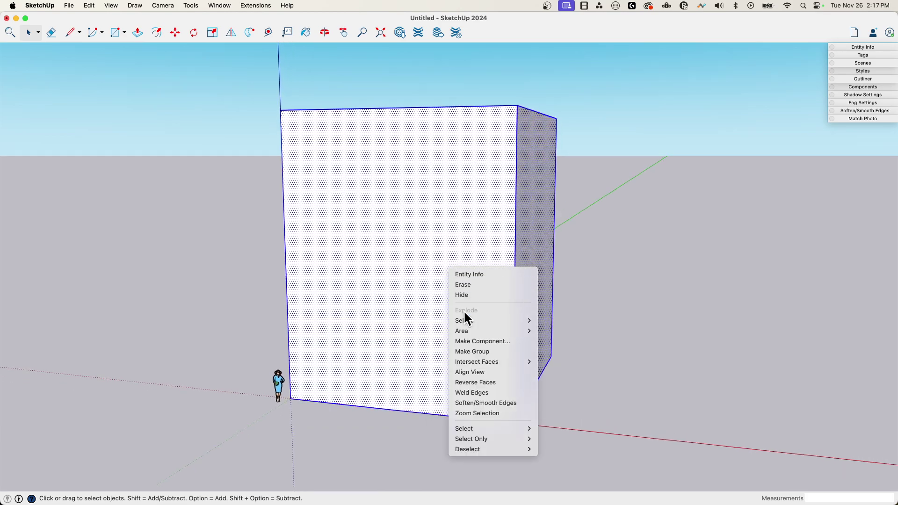
left_click(482, 352)
Draw a window rectangle about 3' wide and 3' 1" high on the front wall, low down near the scale figure.
middle_click_drag(482, 351, 306, 132)
middle_click_drag(507, 166, 335, 275)
scroll(385, 283, "up", 2)
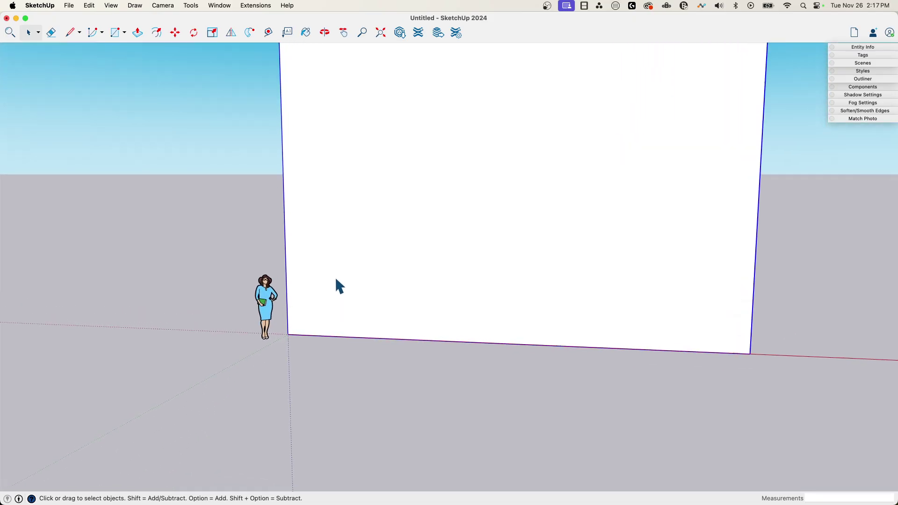
scroll(330, 273, "up", 5)
key("r")
scroll(322, 271, "up", 3)
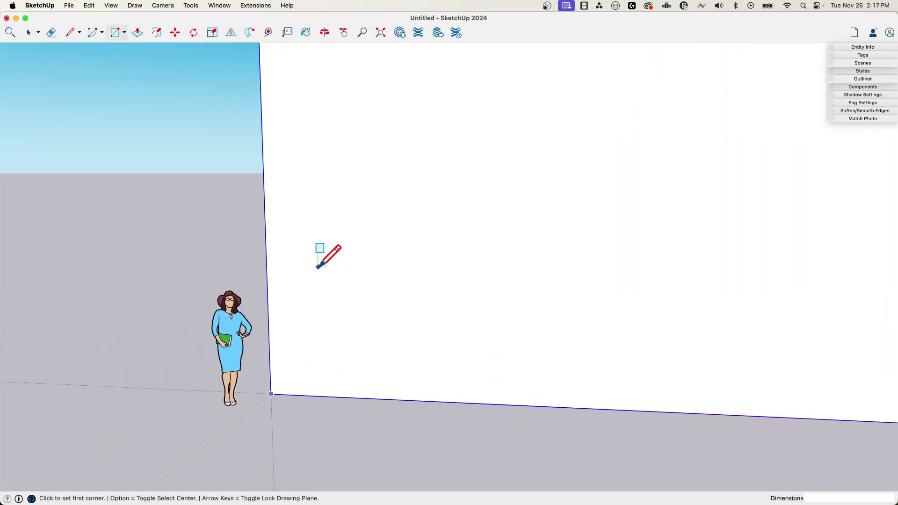
left_click(314, 271)
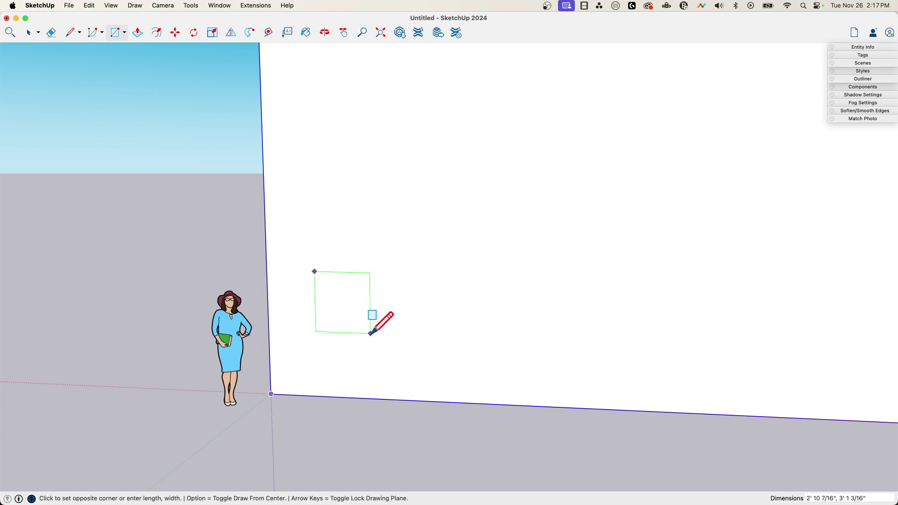
left_click(372, 333)
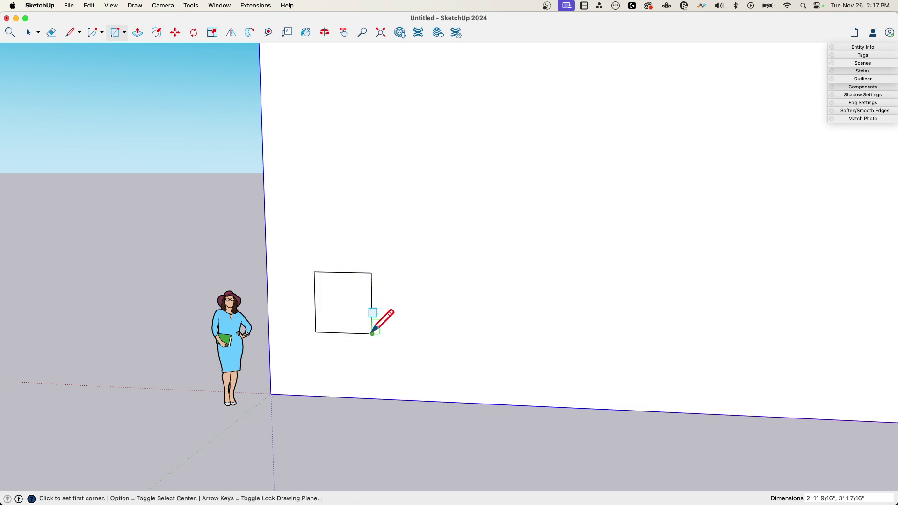
Offset the window rectangle's edges inward by about 2 3/4" to outline the frame.
scroll(346, 294, "up", 5)
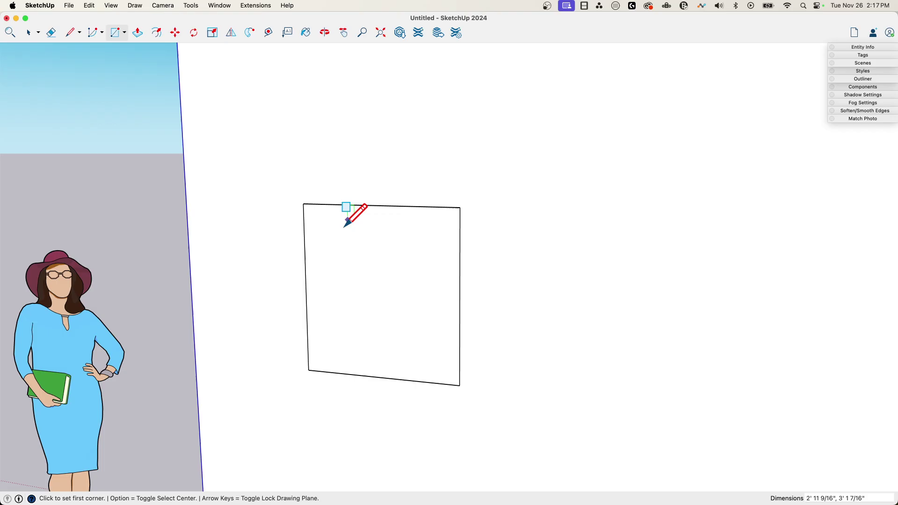
scroll(346, 211, "down", 10)
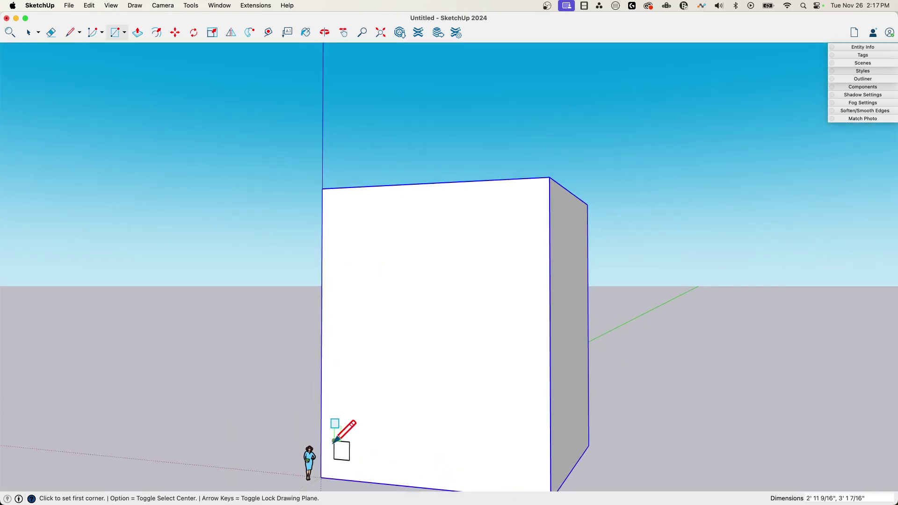
scroll(331, 421, "up", 5)
scroll(400, 328, "up", 5)
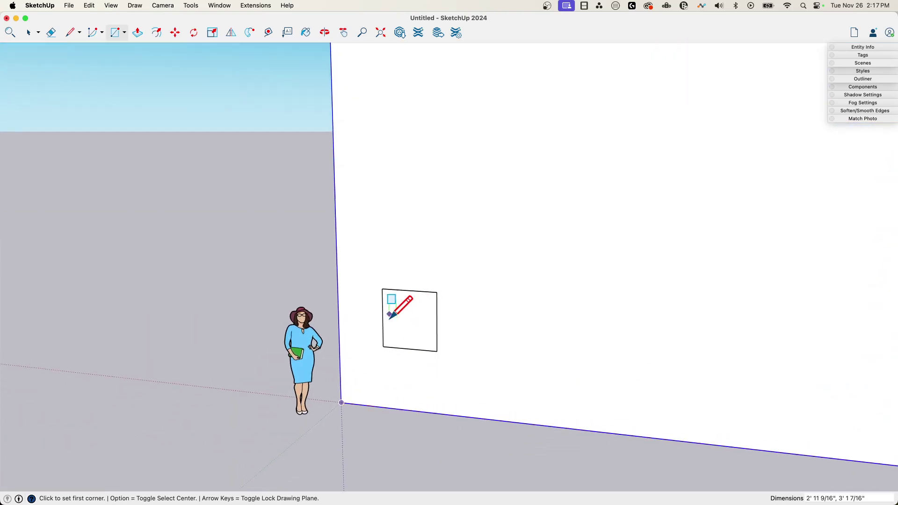
key("f")
left_click(431, 290)
left_click(429, 266)
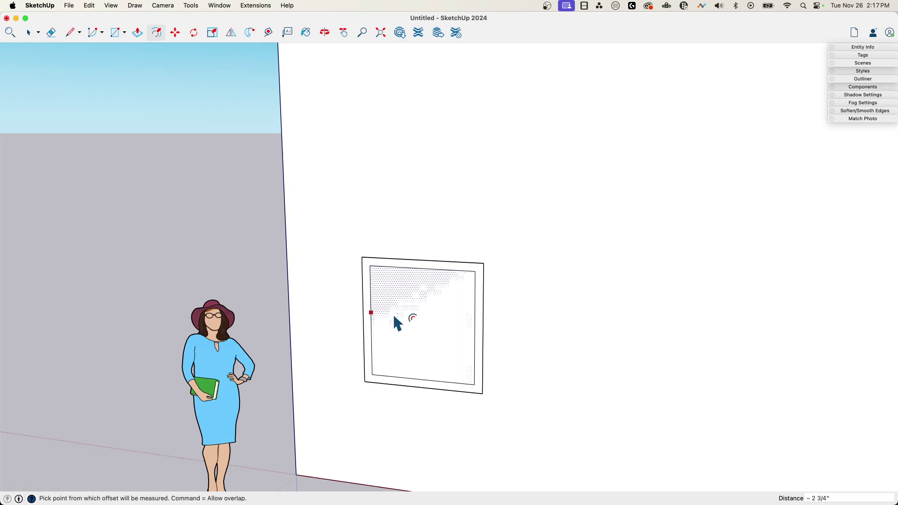
Push/Pull the window frame outward from the wall, and pull the inner pane out by about 1 3/16".
scroll(400, 323, "up", 2)
key("p")
left_click(346, 320)
left_click(342, 320)
left_click(383, 327)
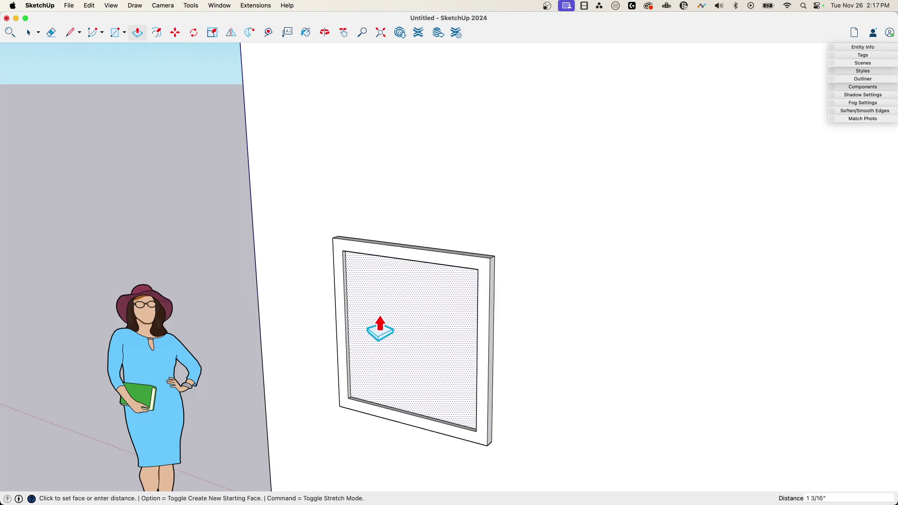
left_click(379, 329)
Draw short lines from the frame's two lower inner corners to its outer edges, separating the bottom strip.
middle_click_drag(570, 389, 555, 382)
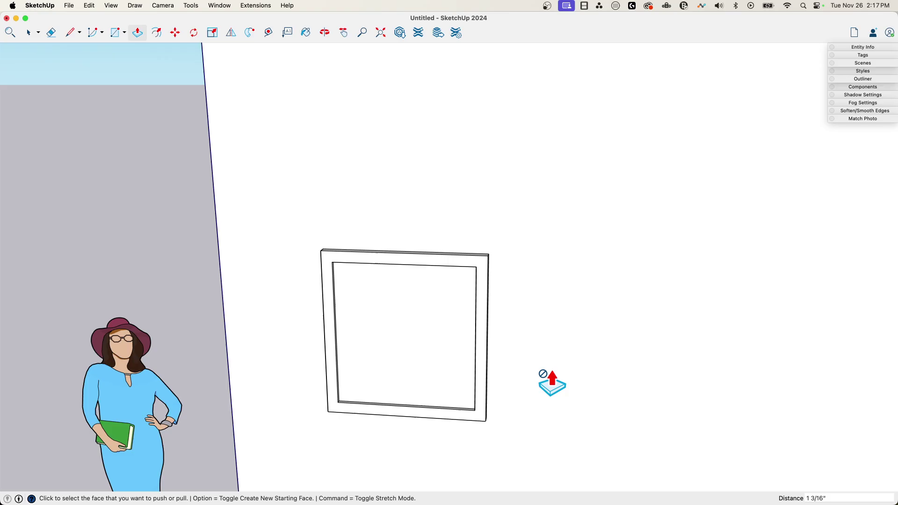
scroll(555, 381, "left", 3)
key("l")
scroll(388, 374, "up", 6)
left_click(355, 323)
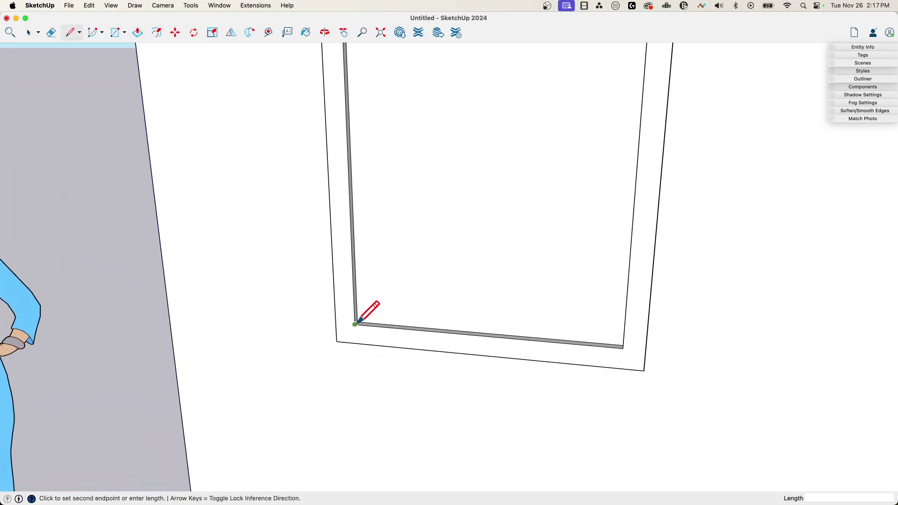
left_click(335, 323)
left_click(622, 347)
left_click(646, 349)
Pull the frame's bottom strip out about 6 1/2" as a sill, and erase the leftover edges on its top.
key("p")
scroll(525, 377, "left", 2)
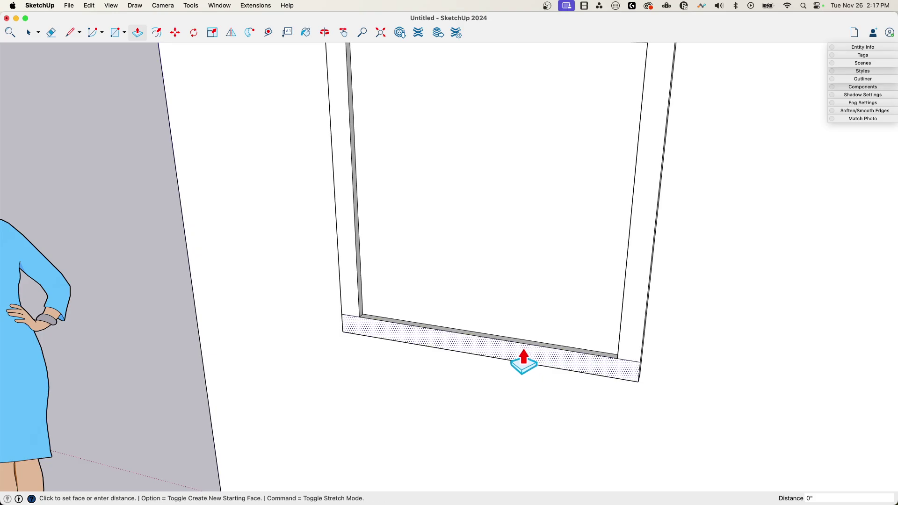
left_click(523, 360)
left_click(474, 367)
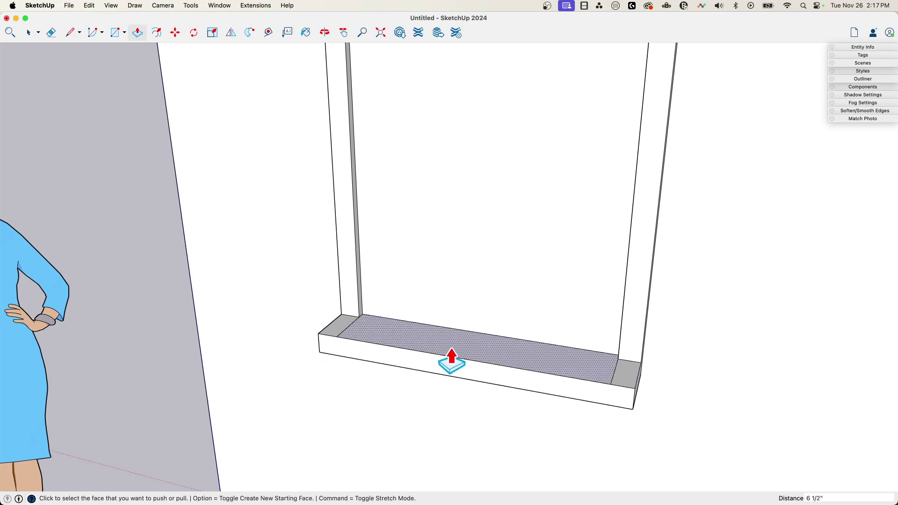
key("e")
middle_click_drag(474, 367, 355, 328)
left_click(337, 321)
left_click(638, 378)
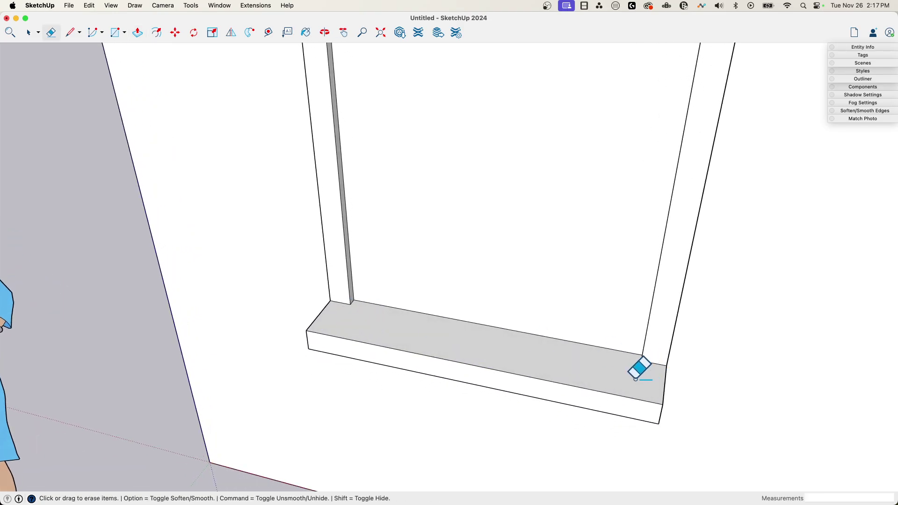
Select the complete window geometry and make it a component named Window.
key("space")
scroll(633, 379, "down", 5)
middle_click_drag(633, 378, 416, 270)
left_click_drag(366, 237, 553, 408)
middle_click_drag(554, 407, 463, 344)
right_click(461, 336)
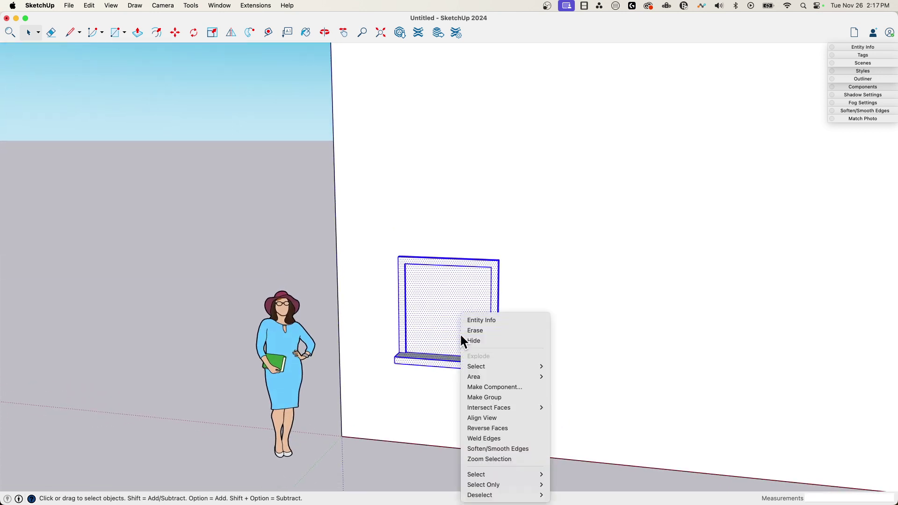
left_click(494, 387)
type("Window")
key("Return")
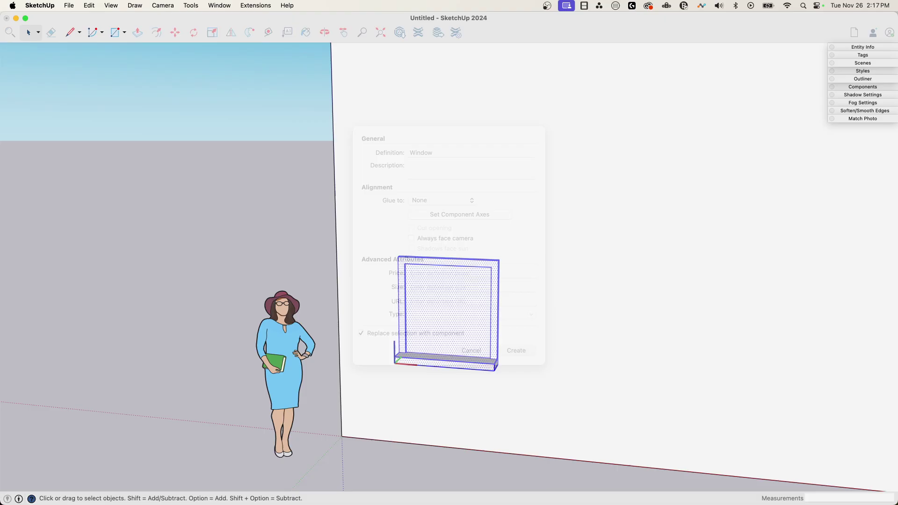
Copy the window about 32' 1" horizontally to the wall's far side and divide the distance with a /4 array.
middle_click_drag(497, 395, 359, 347)
key("m")
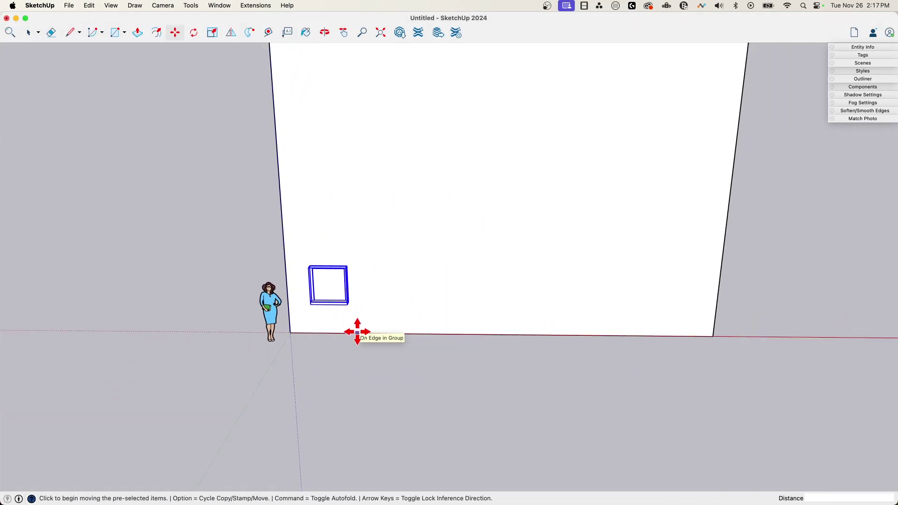
left_click(334, 326)
key("alt")
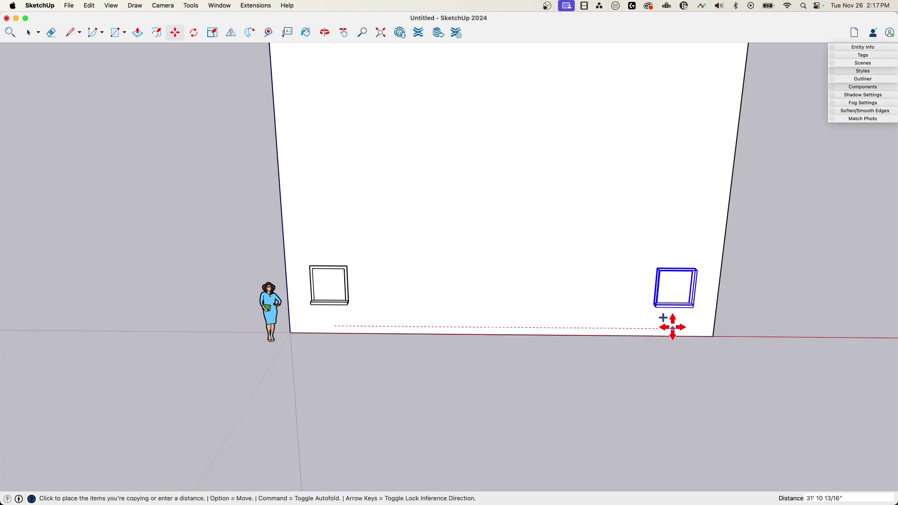
left_click(675, 327)
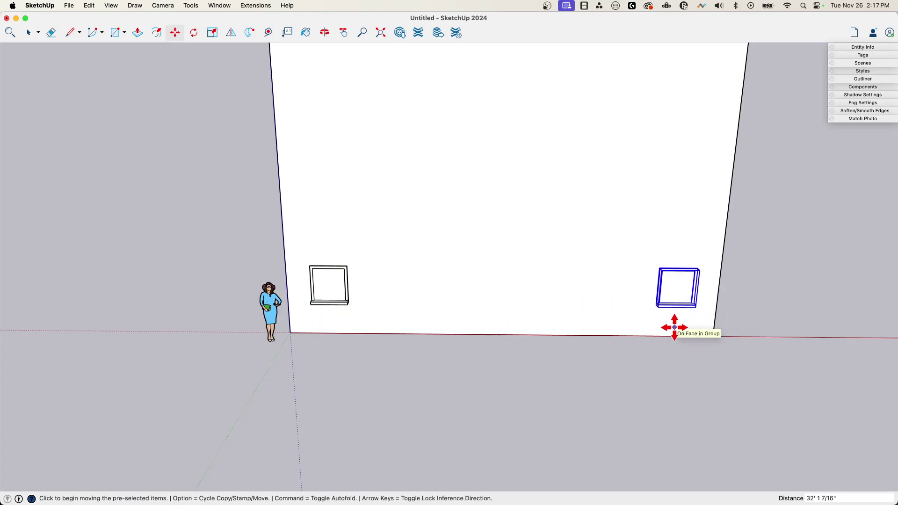
type("/4")
key("Return")
Copy the bottom row of windows 10' up the wall and array the copy 4x to fill the upper floors.
middle_click_drag(681, 303, 500, 379)
key("space")
left_click_drag(449, 335, 654, 371)
middle_click_drag(653, 370, 584, 457)
key("m")
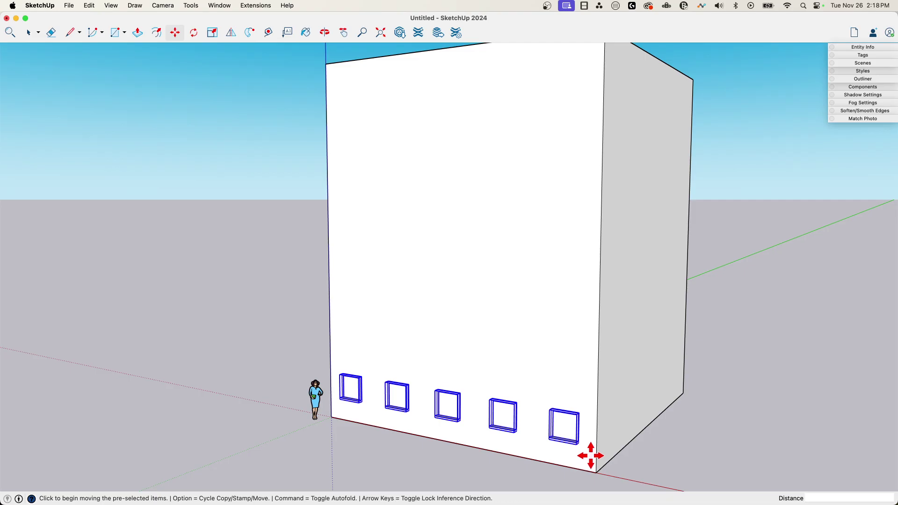
key("alt")
left_click(591, 454)
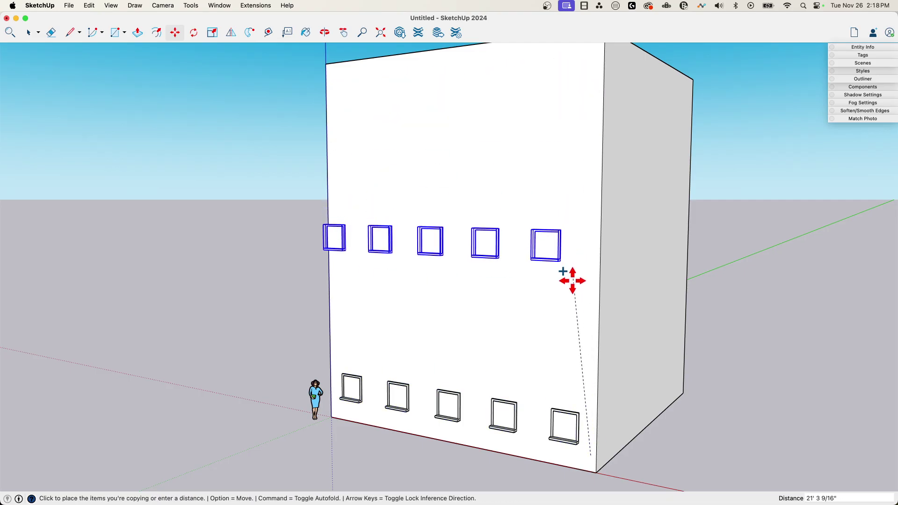
type("10'")
key("Return")
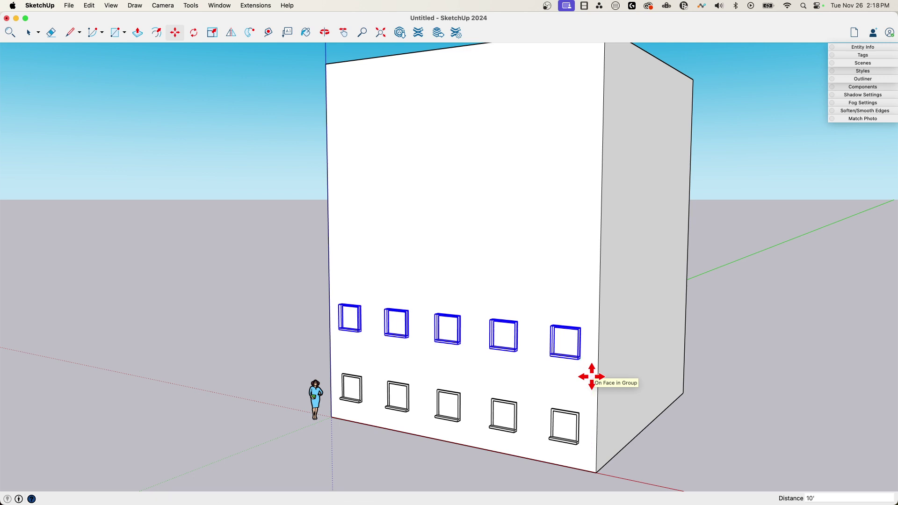
type("4x")
key("Return")
middle_click_drag(585, 373, 306, 160)
key("space")
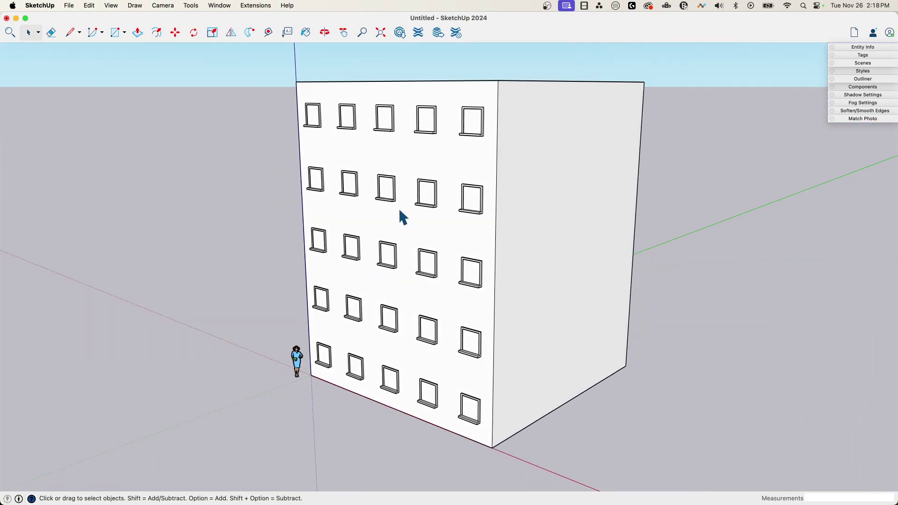
Select all the windows on the front wall and make them a component named Facade.
middle_click_drag(438, 219, 321, 113)
left_click_drag(320, 110, 540, 441)
middle_click_drag(540, 441, 406, 206)
right_click(405, 204)
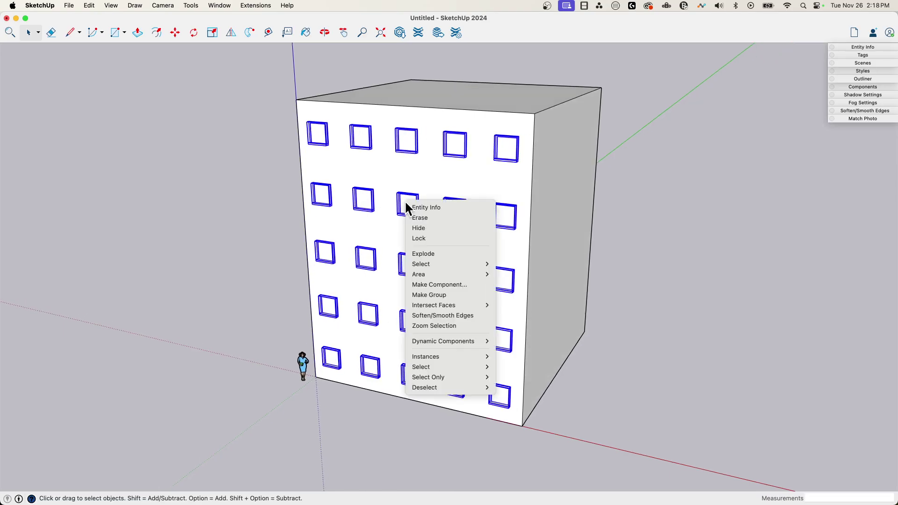
left_click(466, 285)
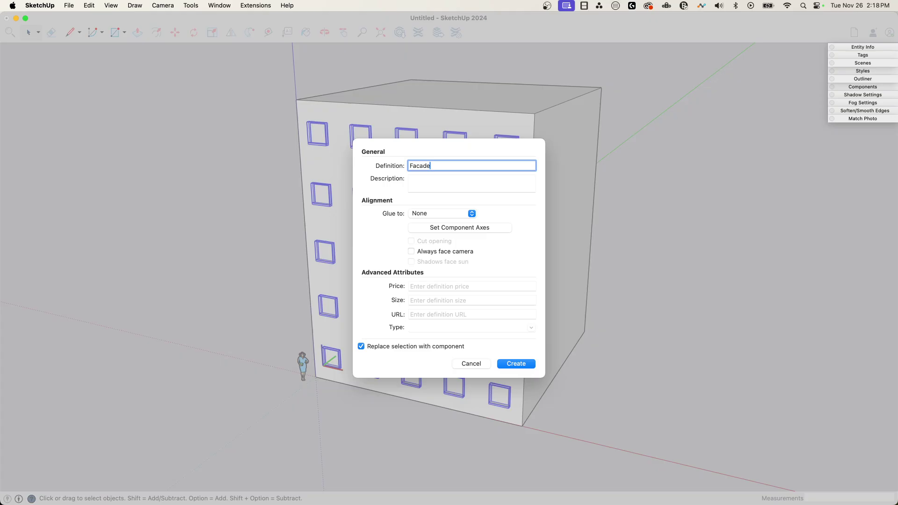
key("Return")
Rotate a copy of the Facade component 90° about the roof's center and array it 3x around the building.
middle_click_drag(443, 222, 515, 208)
key("q")
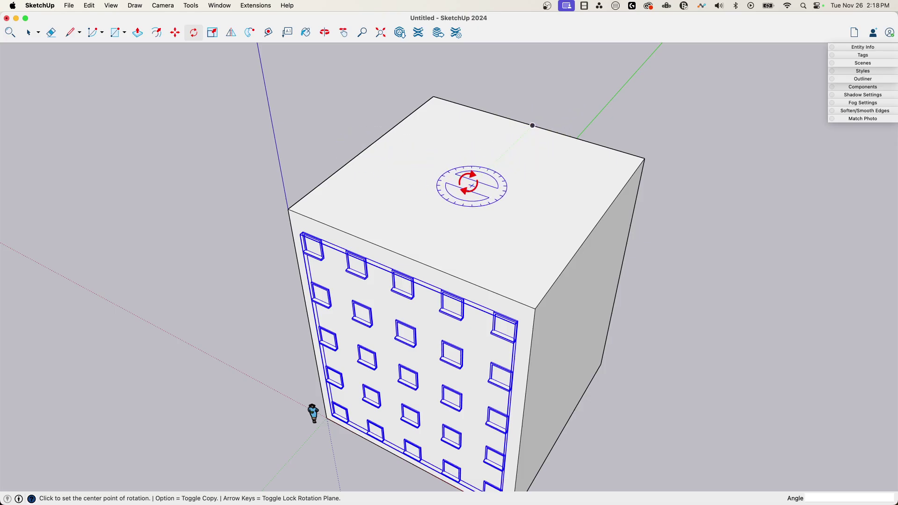
left_click(474, 183)
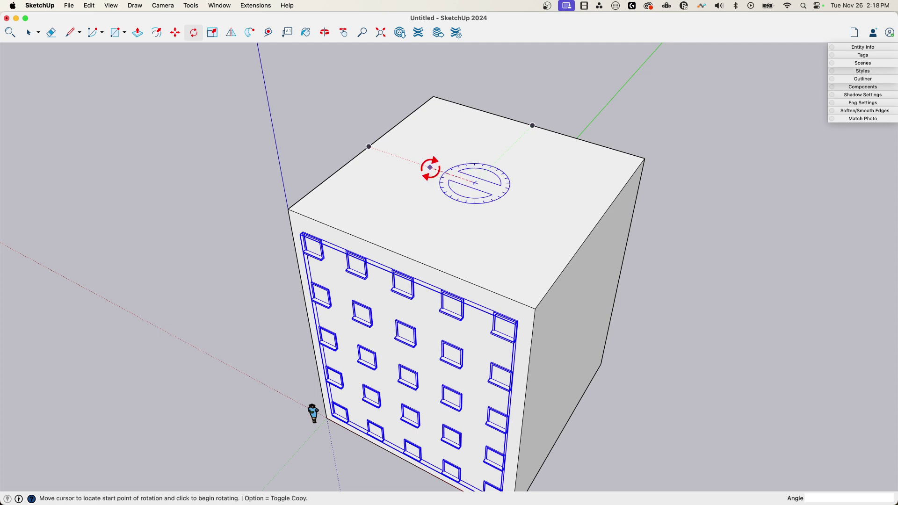
left_click(430, 168)
key("alt")
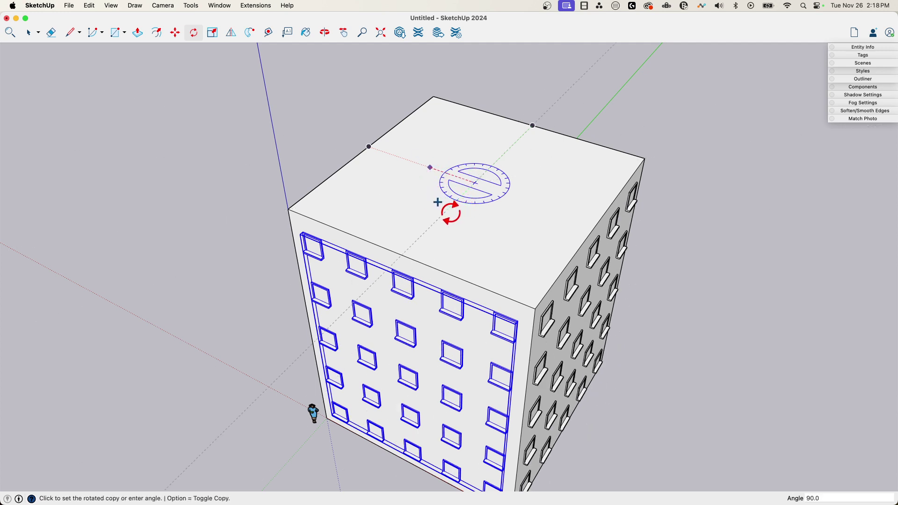
left_click(437, 202)
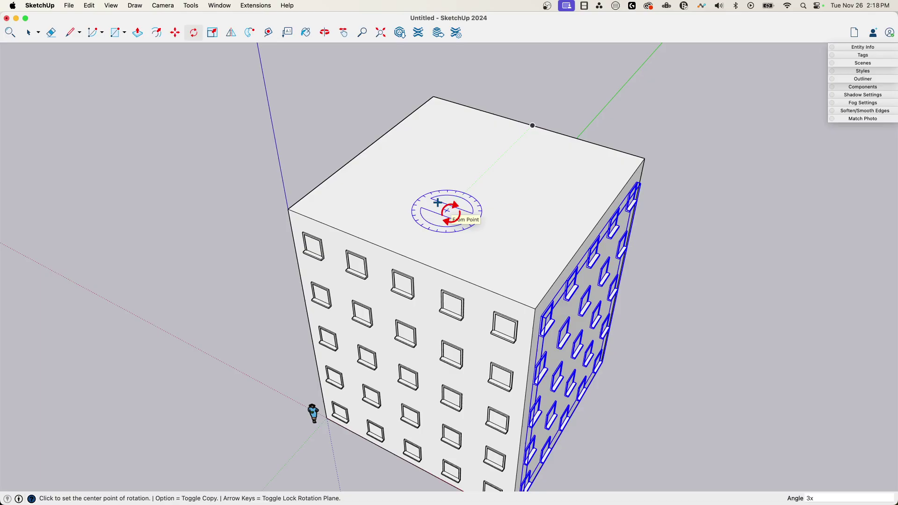
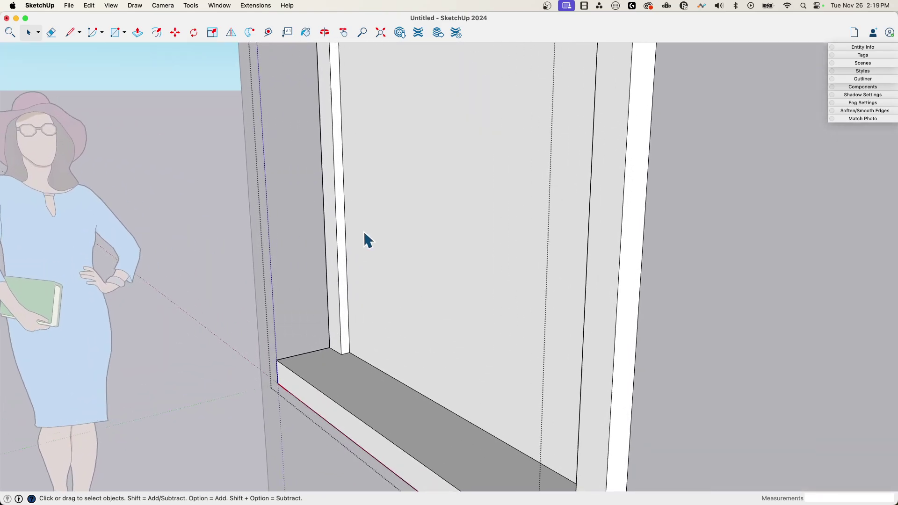
Draw a small rectangle on the window frame's inner side and extrude it about 2' 11 3/8" across the opening as a crossbar.
scroll(335, 253, "up", 6)
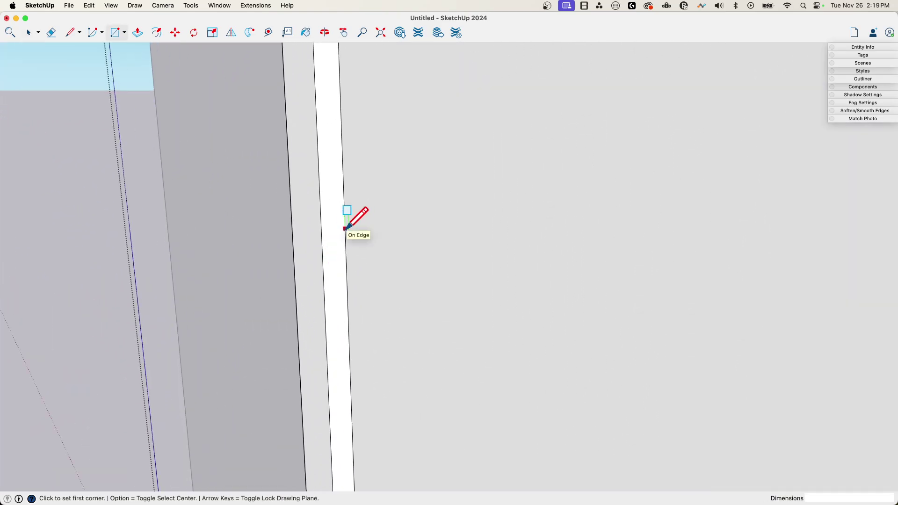
left_click(345, 229)
left_click(332, 307)
key("p")
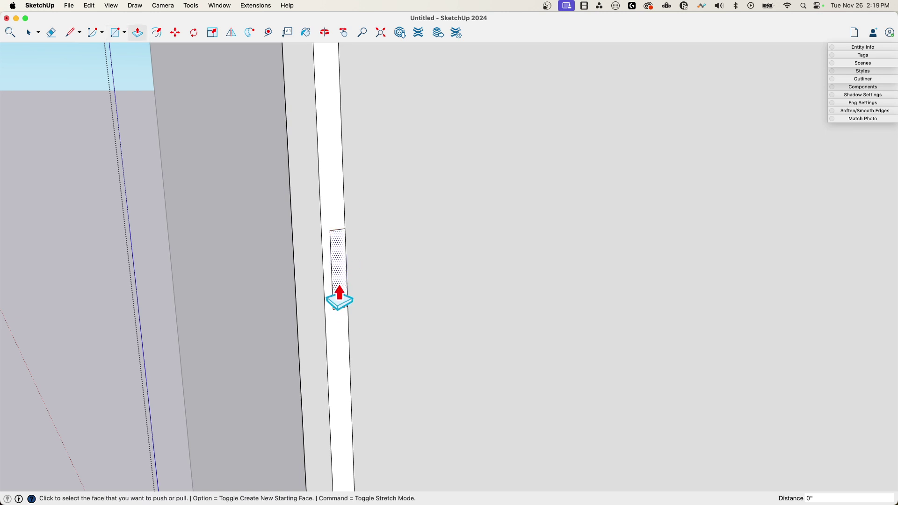
left_click(339, 297)
scroll(542, 331, "down", 5)
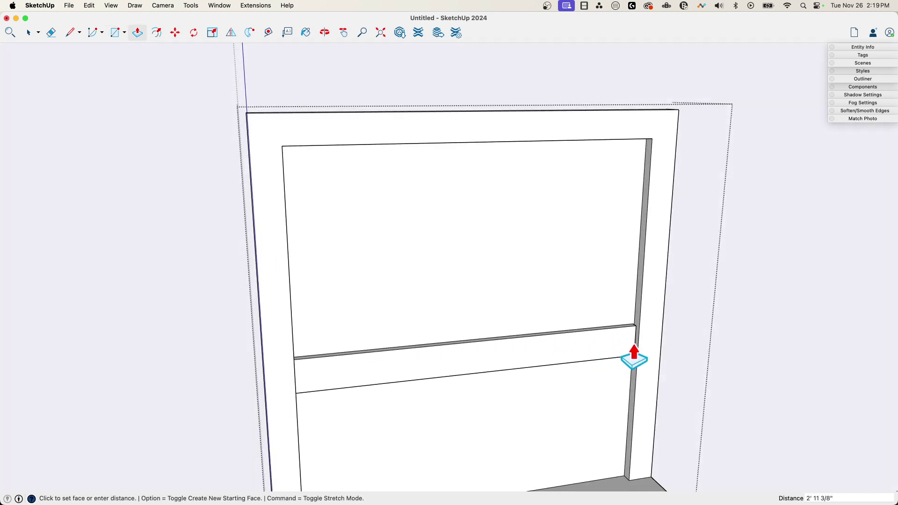
Push/pull the window's lower pane by about 7/16" and its upper pane by about 5/16".
middle_click_drag(638, 383, 563, 463)
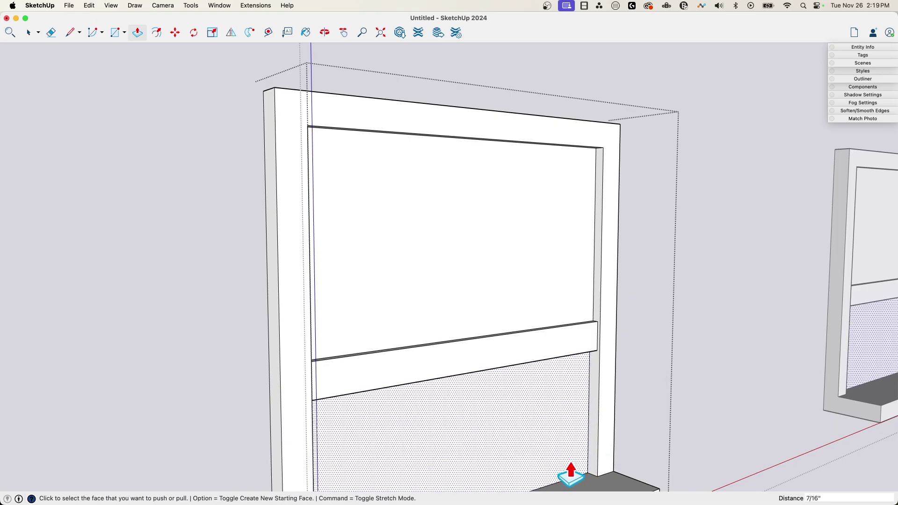
middle_click_drag(571, 463, 356, 304)
key("space")
scroll(411, 275, "up", 3)
key("p")
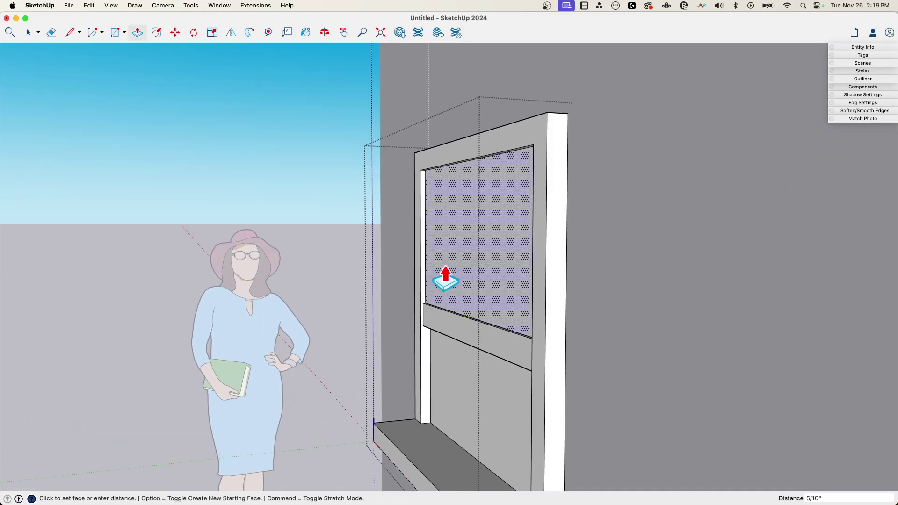
left_click(445, 281)
left_click(434, 326)
middle_click_drag(299, 220, 397, 242)
Extrude the window frame's top face up about 6 1/2" as a separate header block.
key("space")
scroll(392, 195, "up", 6)
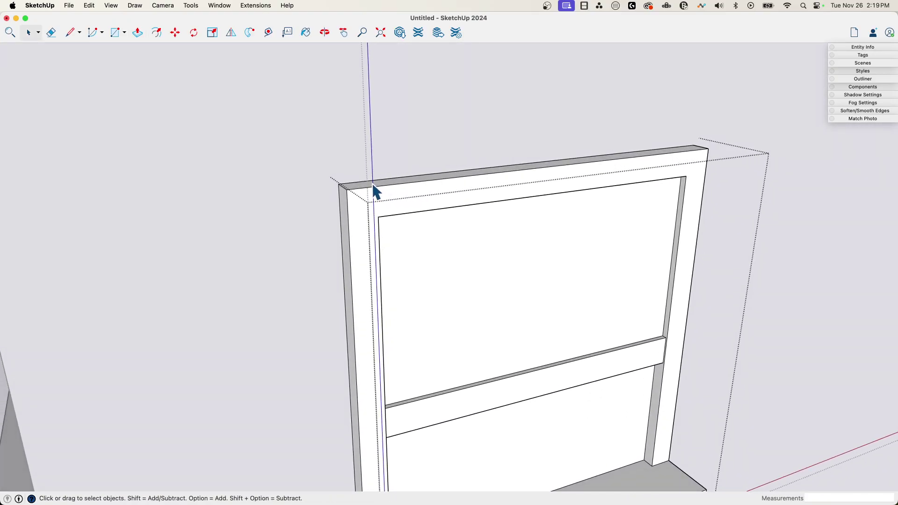
mouse_move(373, 186)
middle_mouse_down()
mouse_move(341, 186)
mouse_move(362, 187)
middle_mouse_up()
key("r")
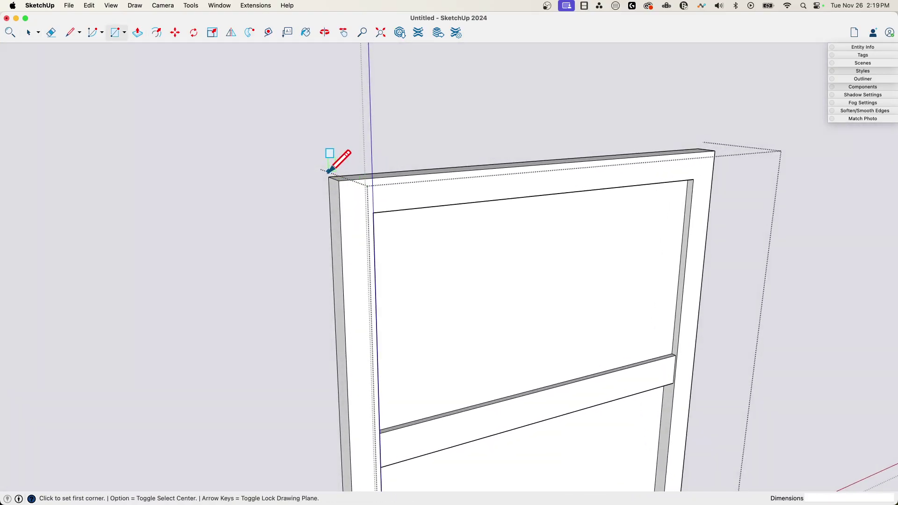
key("l")
scroll(329, 174, "up", 1)
scroll(331, 176, "up", 1)
key("p")
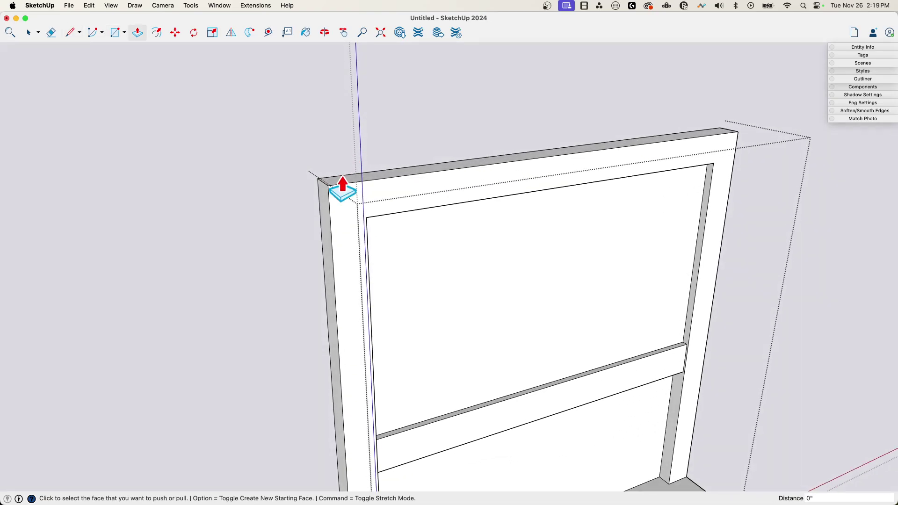
left_click(334, 182)
left_click(324, 91)
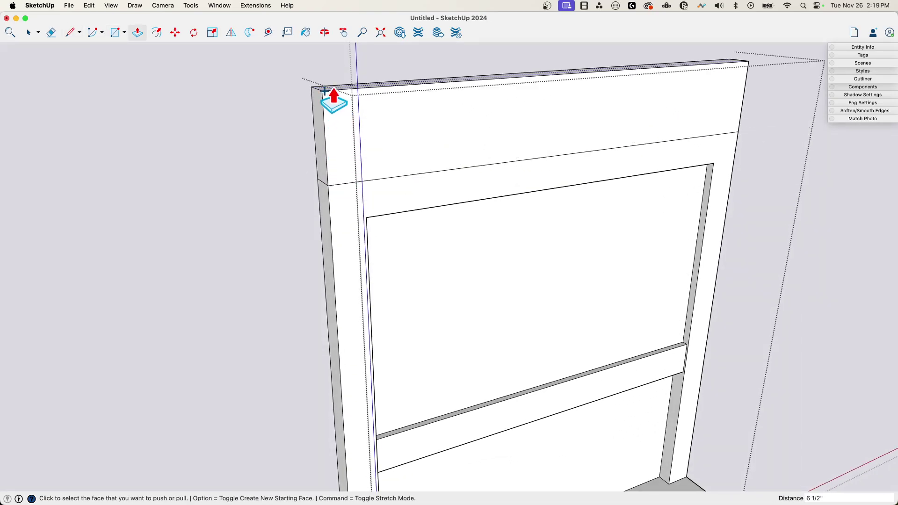
Extend both ends of the header about 3 1/4" past the frame and erase the leftover edges.
left_click(312, 129)
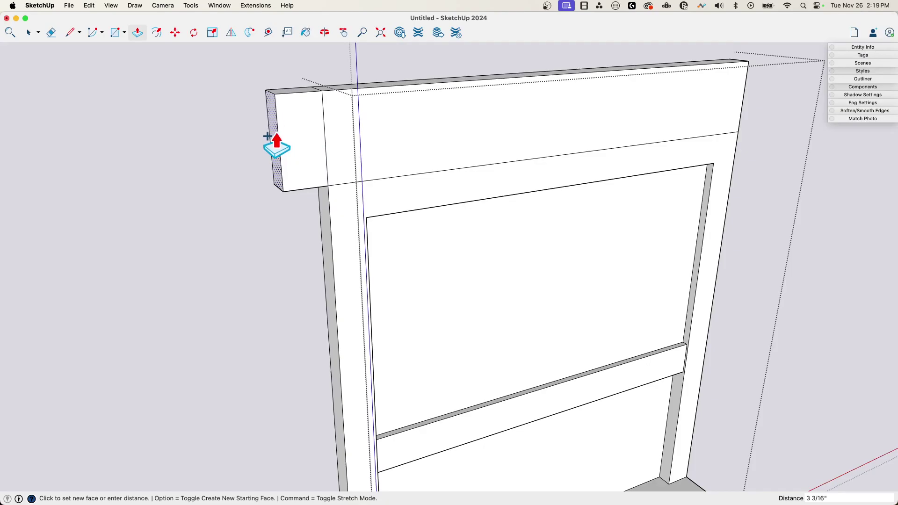
left_click(276, 140)
middle_click_drag(274, 140, 431, 337)
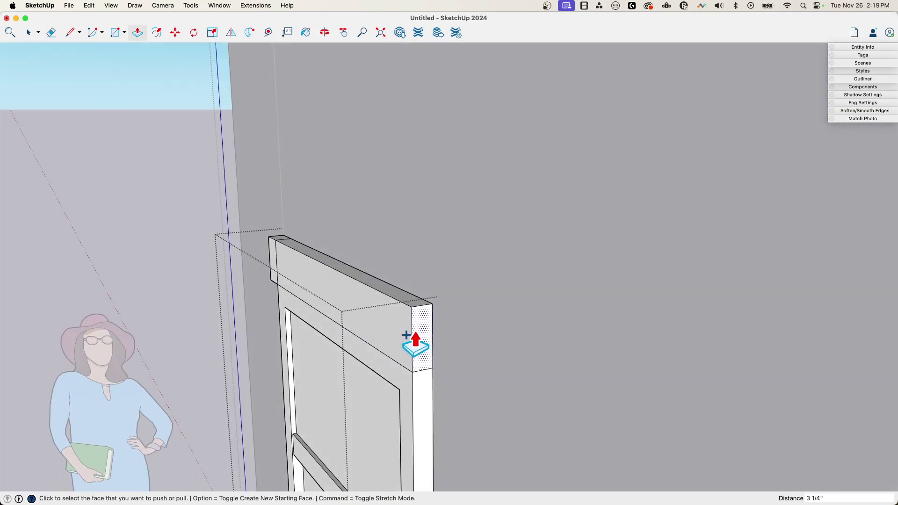
double_click(415, 340)
key("e")
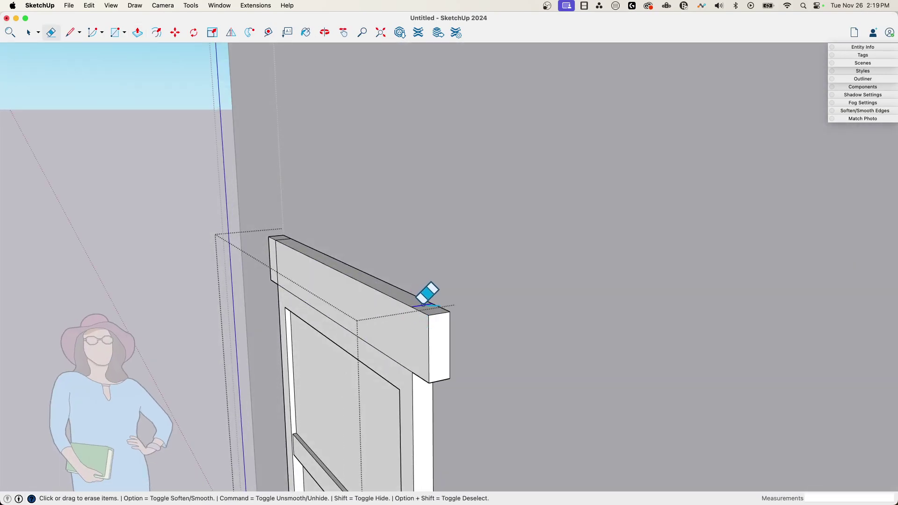
middle_click_drag(277, 252, 225, 260)
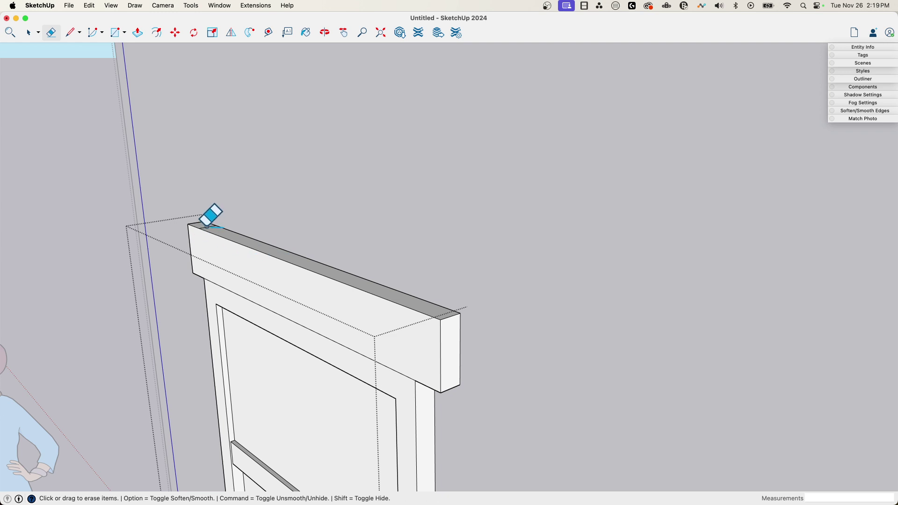
Pull the header's front face out about 1 13/16".
key("p")
left_click(217, 267)
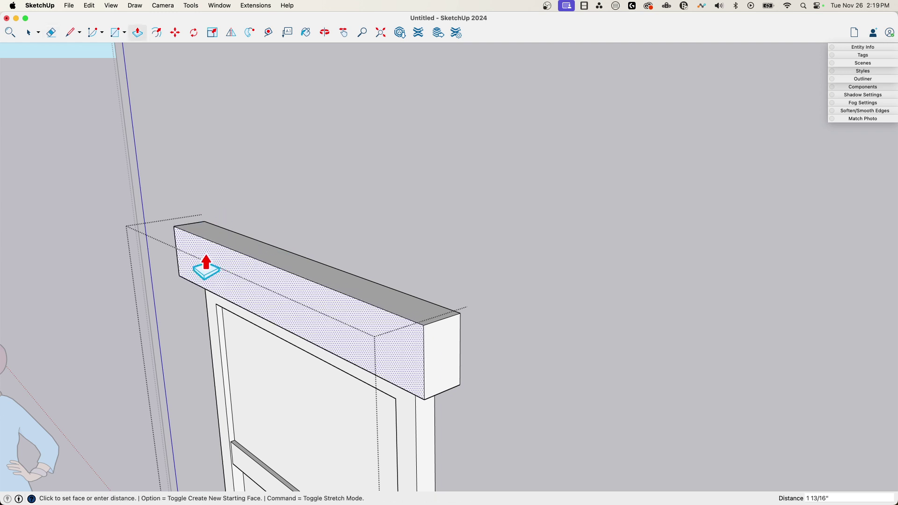
left_click(206, 268)
Move the header's top front edge outward about 1 13/16" to slope its front face.
key("space")
middle_click_drag(207, 268, 216, 248)
left_click(253, 252)
key("m")
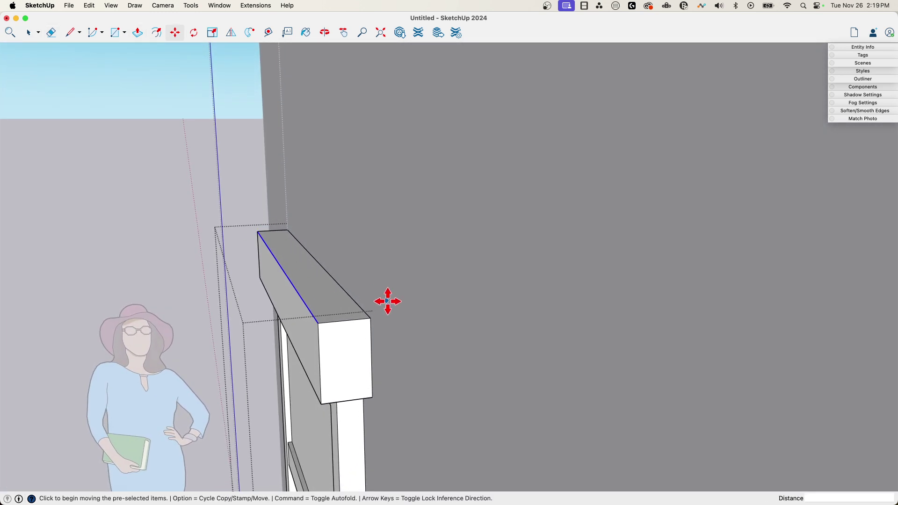
left_click(370, 318)
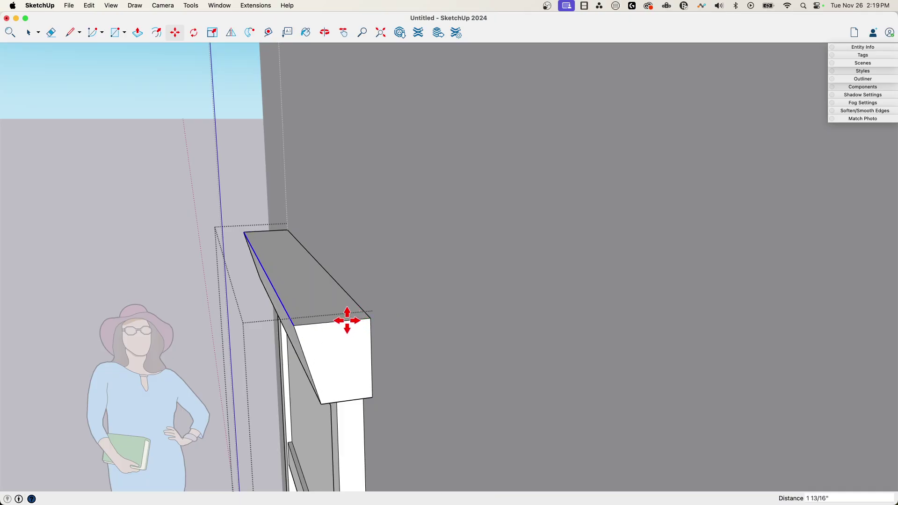
left_click(347, 321)
key("space")
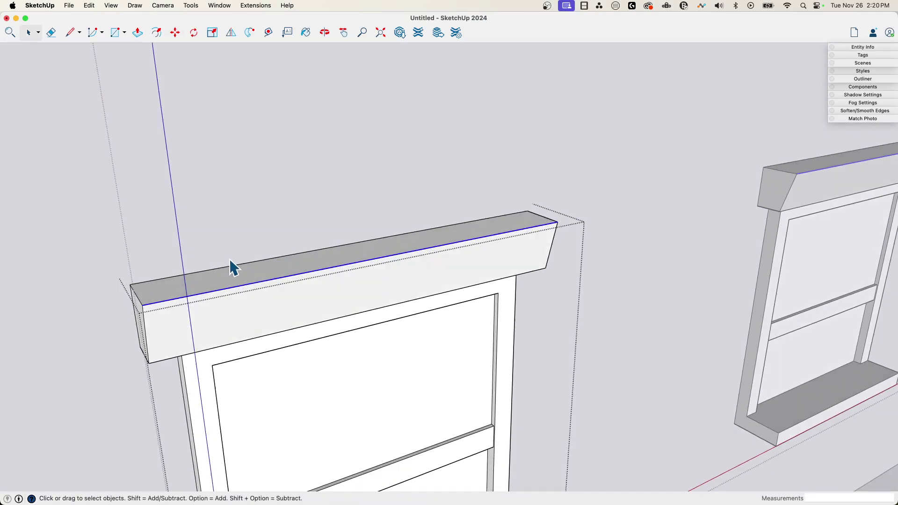
Scale the header's top edges along the red axis about their center by about 1.05 to flare both ends.
scroll(143, 289, "up", 2)
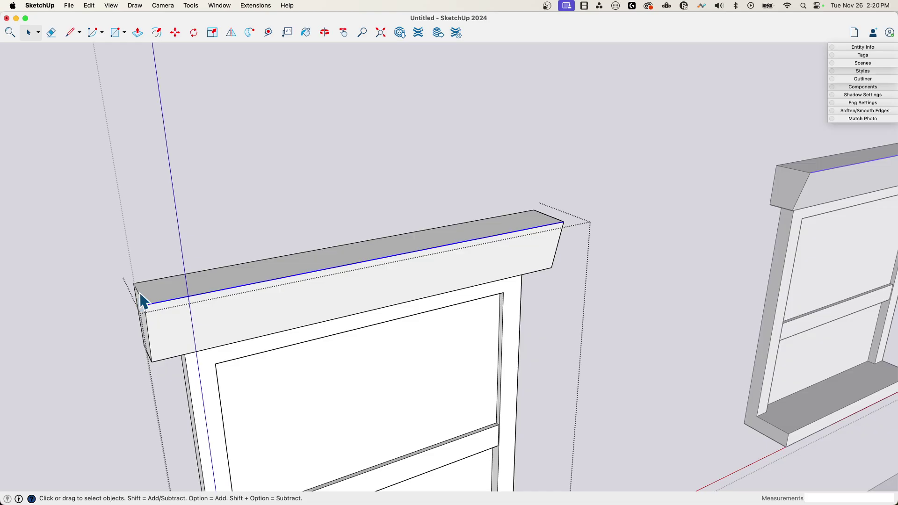
left_click(139, 294)
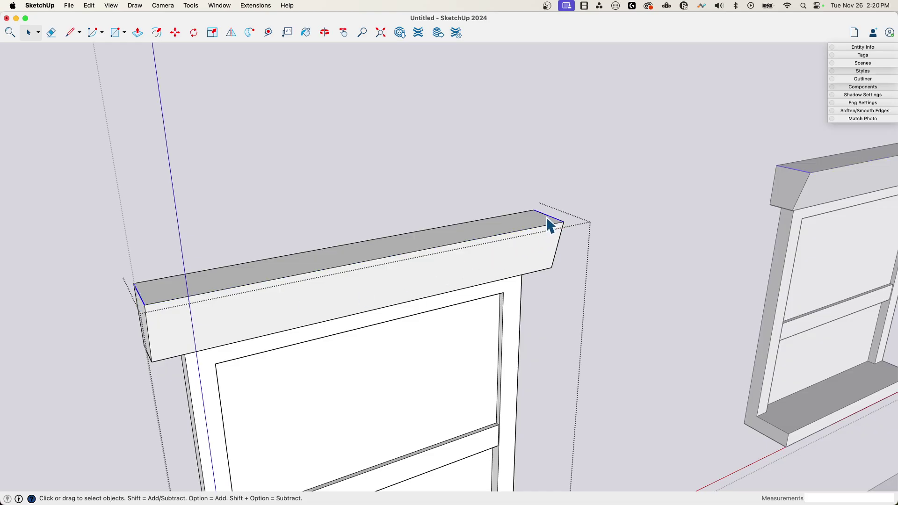
left_click(475, 240)
key("s")
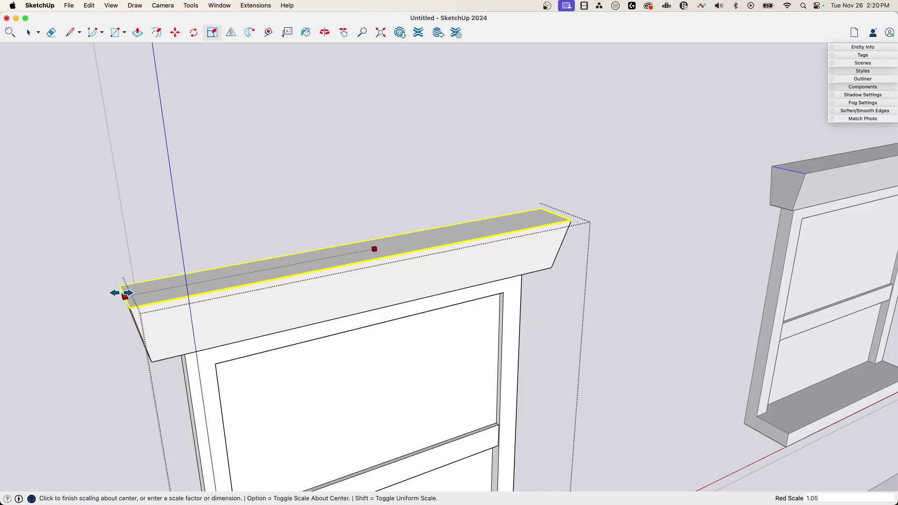
left_click(125, 295)
key("space")
Review the edited window's copies across the building's front and side walls.
scroll(293, 325, "down", 10)
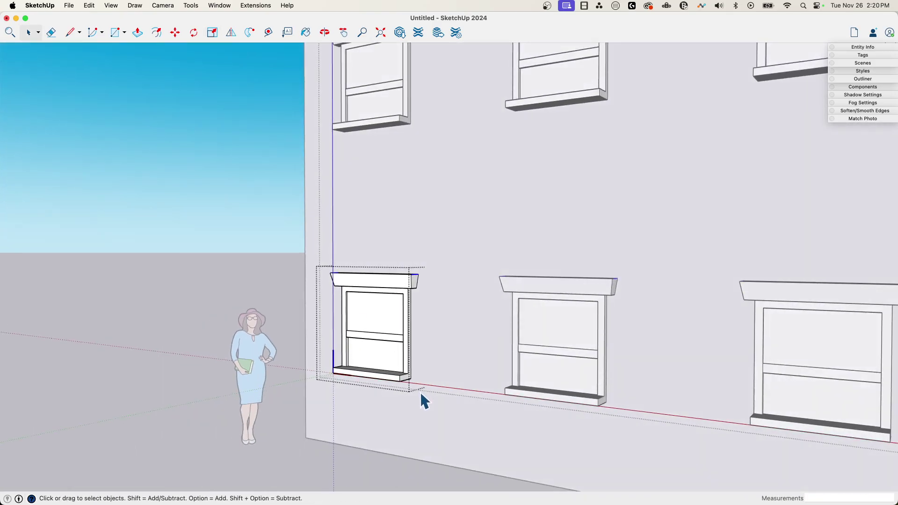
scroll(475, 397, "down", 8)
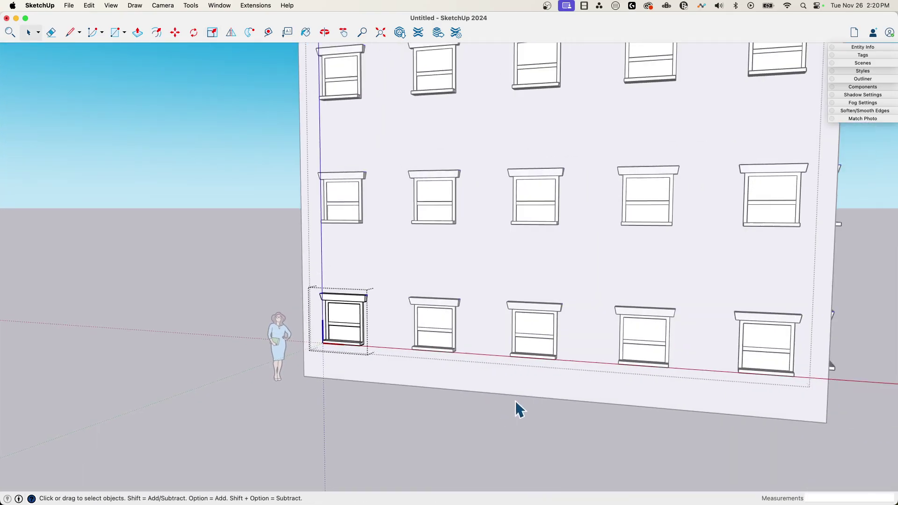
scroll(523, 338, "down", 3)
mouse_move(523, 338)
middle_mouse_down()
mouse_move(467, 262)
mouse_move(346, 287)
mouse_move(383, 304)
mouse_move(375, 335)
mouse_move(337, 359)
middle_mouse_up()
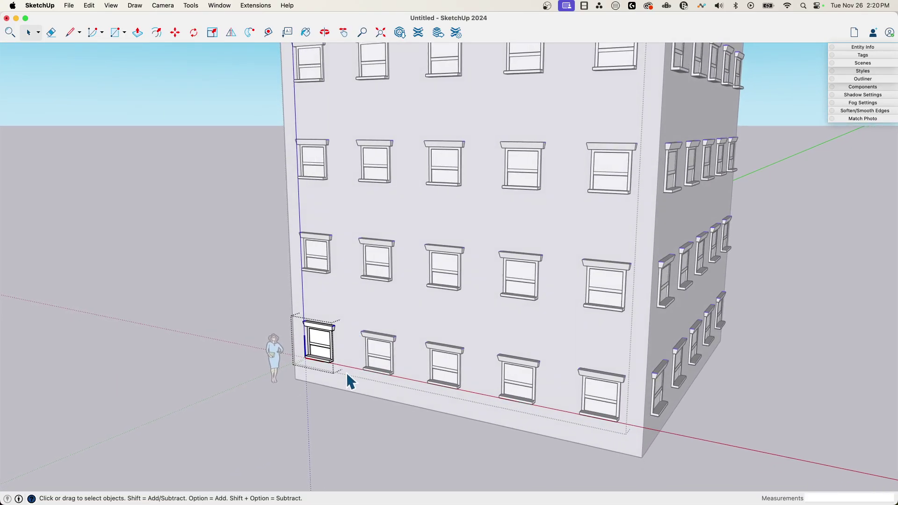
scroll(333, 355, "up", 10)
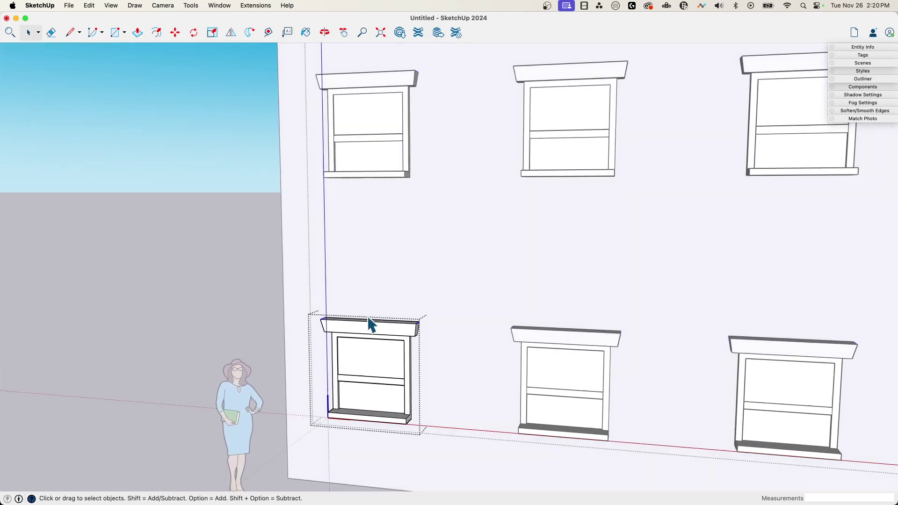
Draw two offset brick rectangles on the wall right of the window, the upper one about 1' 3 5/16" by 7".
scroll(465, 321, "up", 8)
key("r")
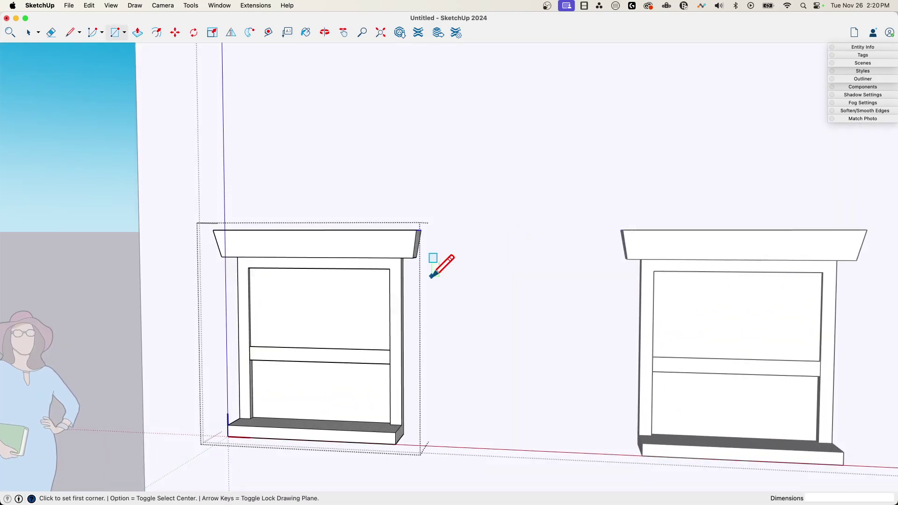
middle_click_drag(431, 277, 424, 272)
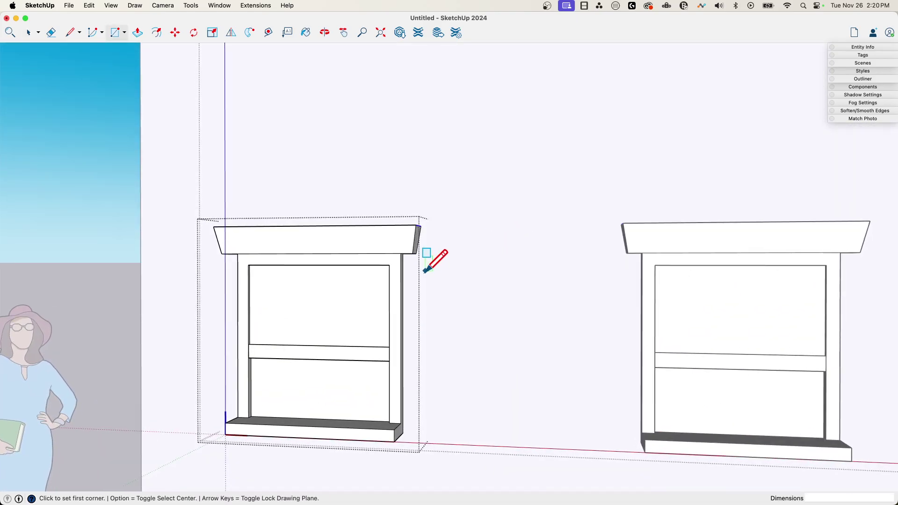
left_click(489, 300)
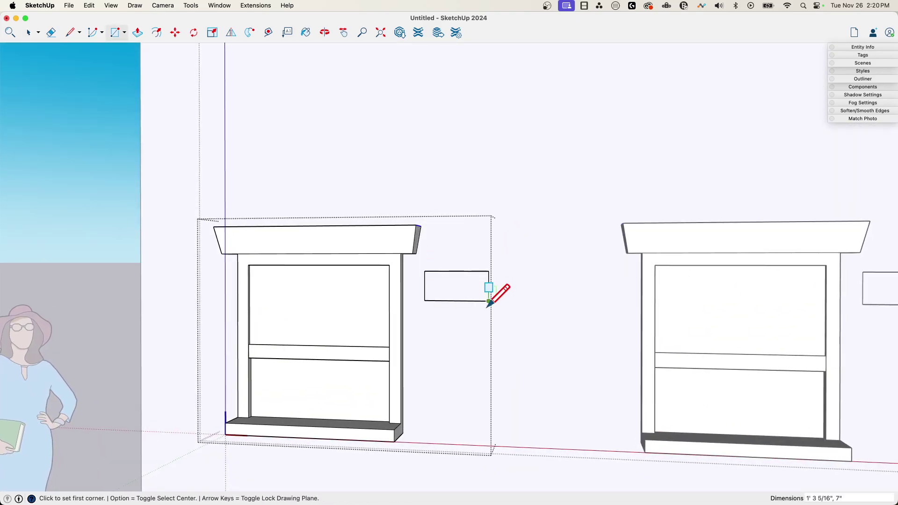
left_click(518, 345)
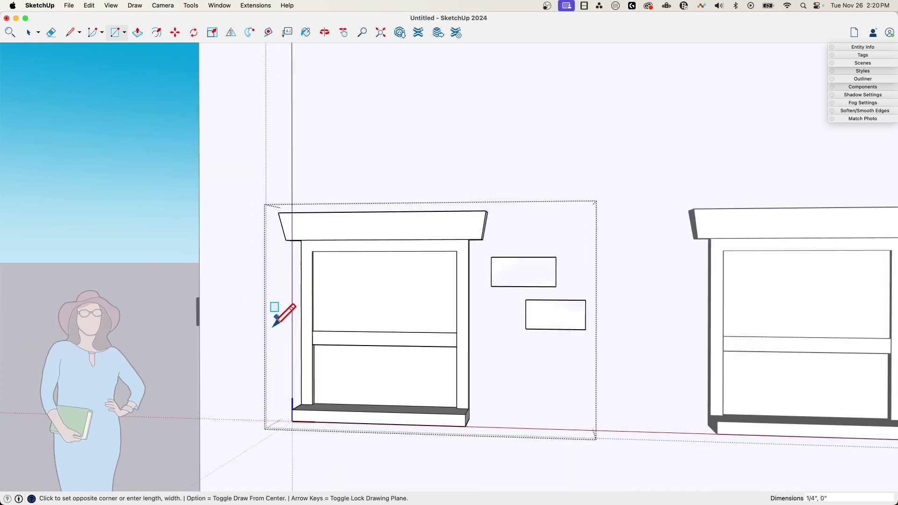
Draw one brick rectangle left of the window and two staggered below it, the upper of these about 1' 5 7/16" by 7 3/4".
left_click(219, 340)
middle_click_drag(287, 403, 341, 435)
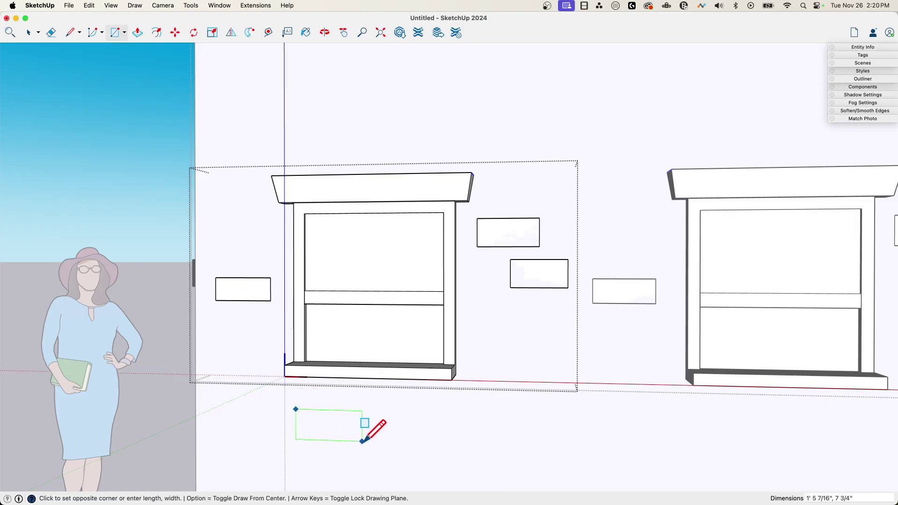
left_click(362, 440)
middle_click_drag(373, 435, 331, 361)
left_click(419, 432)
Pull the five brick rectangles around the window slightly out from the wall with Push/Pull.
key("p")
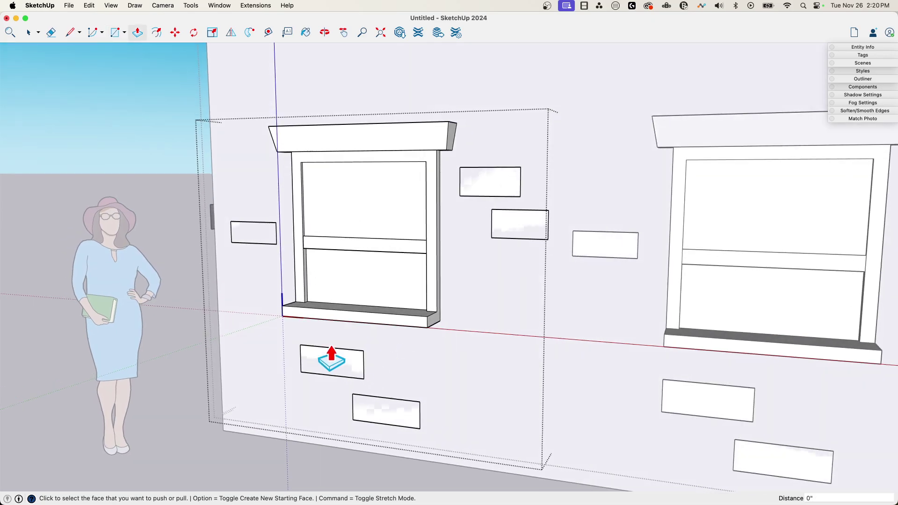
left_click(246, 242)
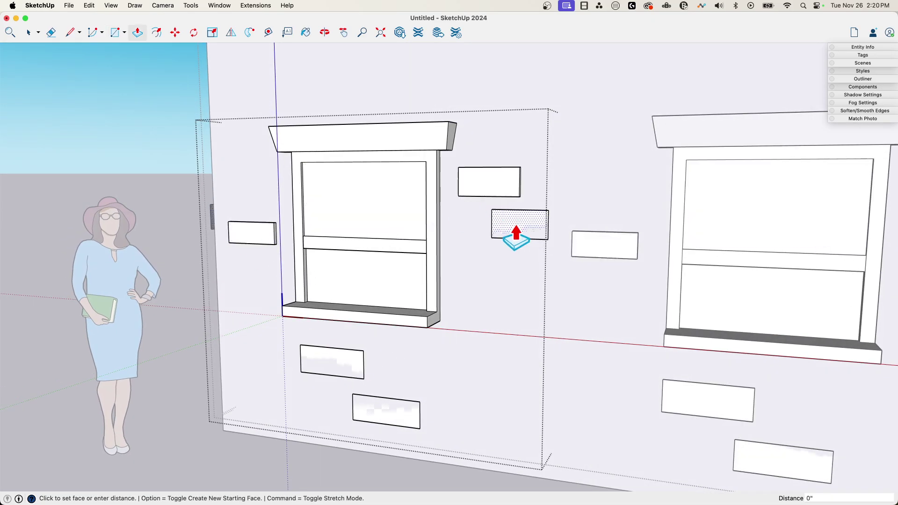
left_click(363, 351)
left_click(341, 368)
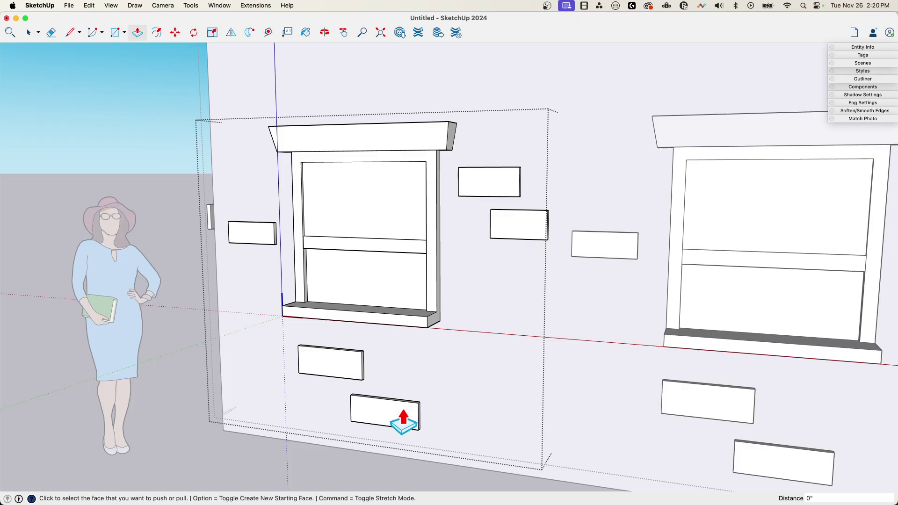
middle_click_drag(403, 416, 374, 200)
left_click(294, 243)
left_click(231, 256)
left_click(212, 252)
Examine how the brick accents repeat with every window across the building's front and side walls.
scroll(424, 355, "down", 3)
scroll(423, 367, "down", 5)
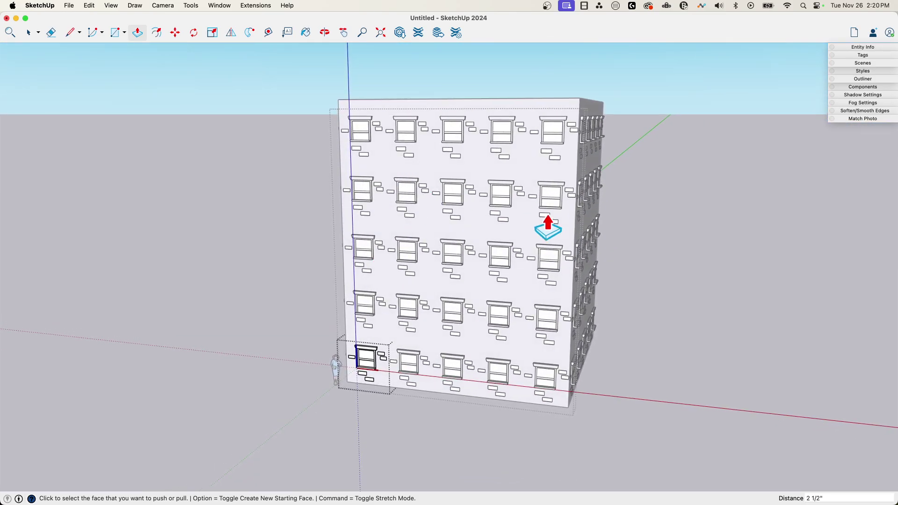
middle_click_drag(547, 225, 401, 264)
middle_click_drag(563, 145, 488, 273)
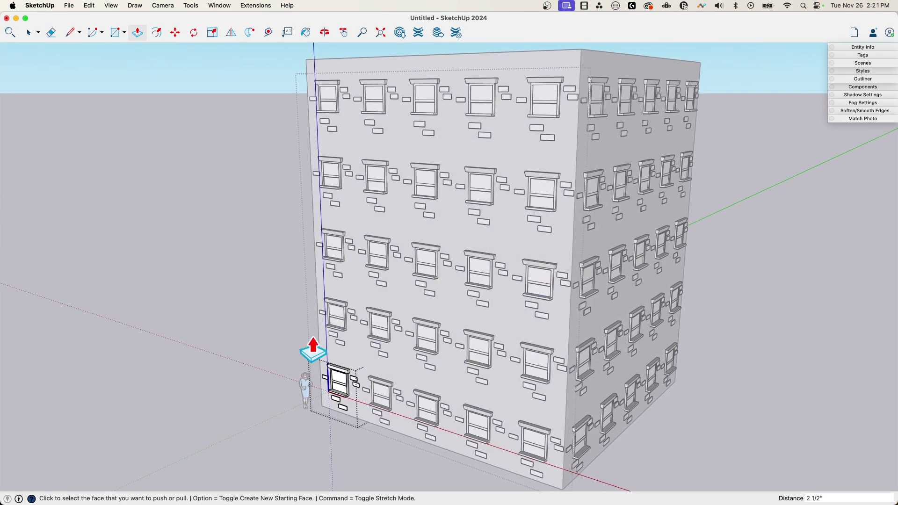
scroll(310, 344, "up", 3)
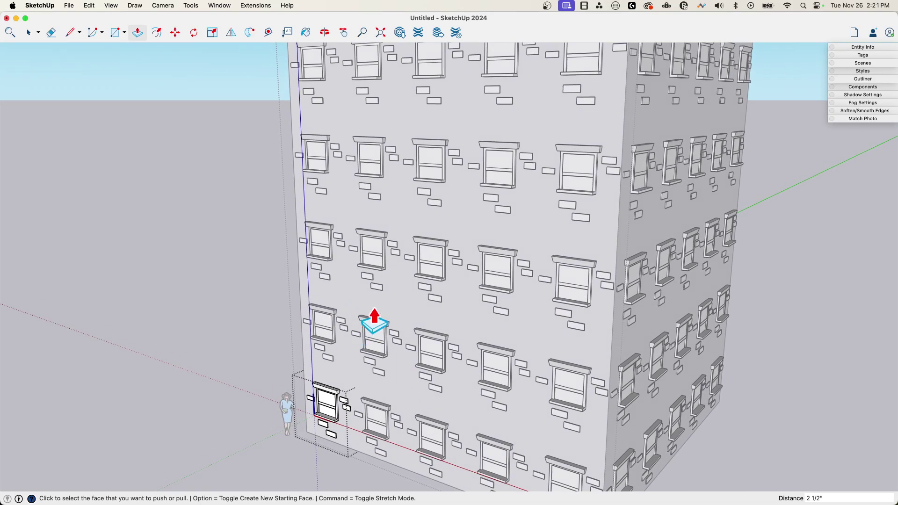
scroll(520, 351, "down", 5)
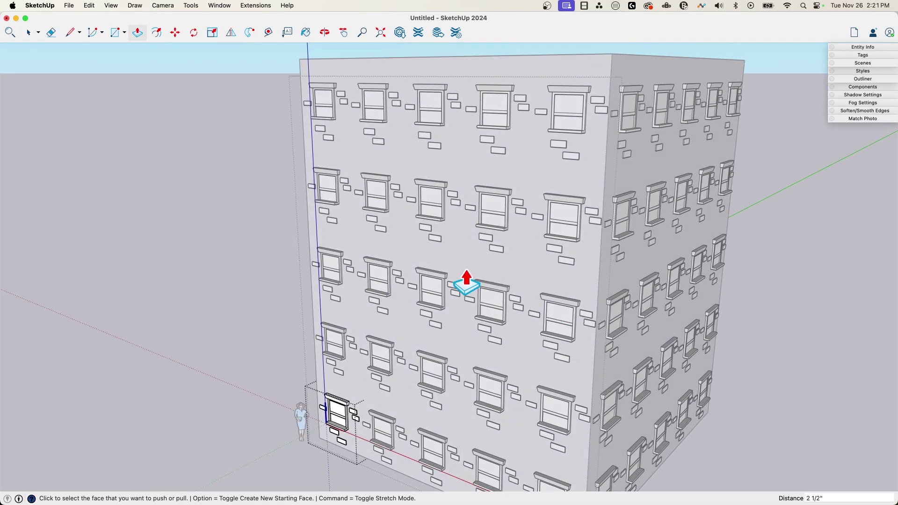
middle_click_drag(296, 247, 270, 248)
Return to the facade component and draw a band 40' long and about 1' 1 1/2" tall along the wall's top edge.
key("space")
left_click(259, 205)
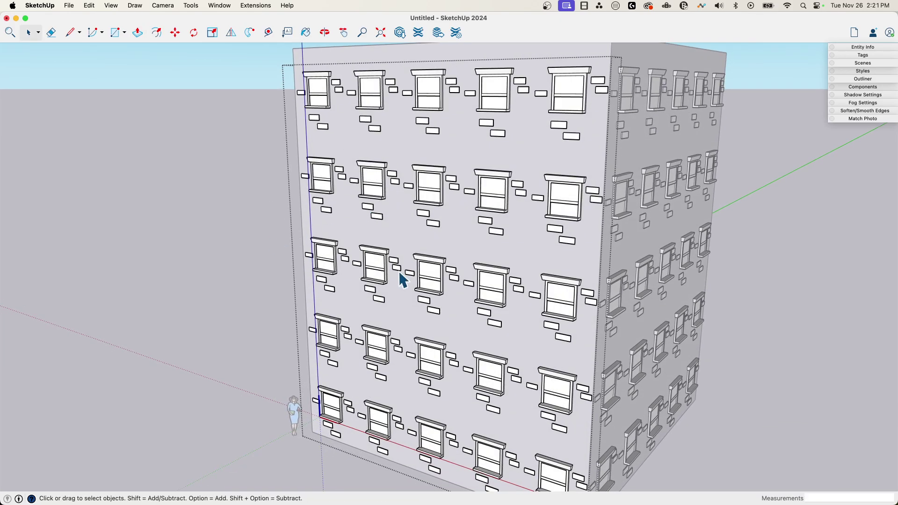
middle_click_drag(400, 276, 308, 125)
middle_click_drag(363, 176, 312, 190)
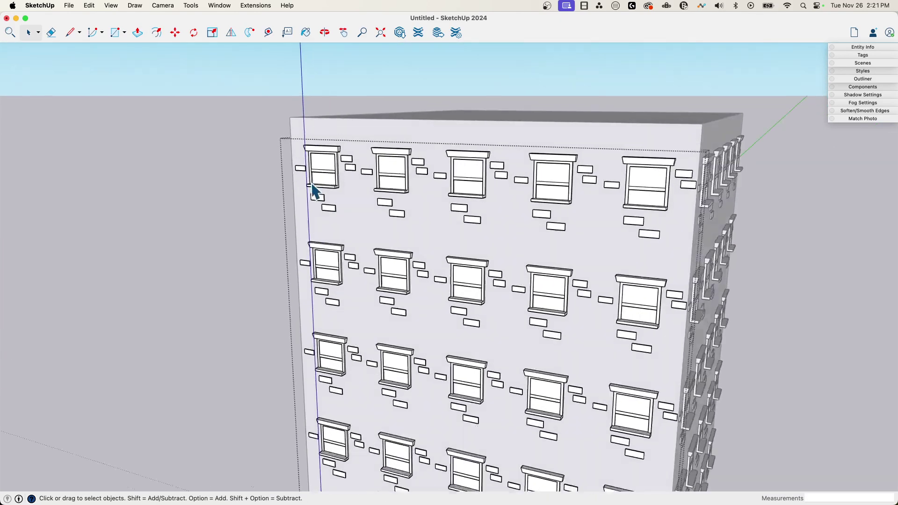
scroll(296, 134, "up", 4)
middle_click_drag(296, 134, 248, 144)
key("r")
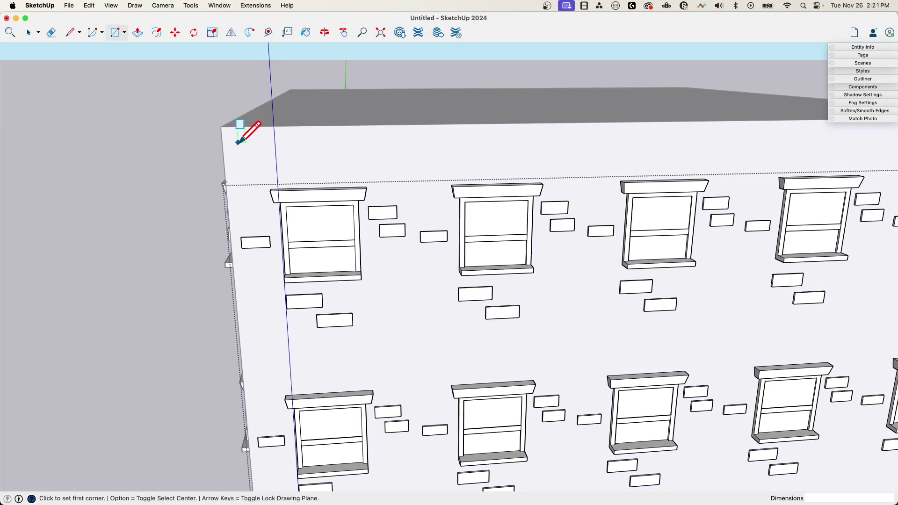
left_click(221, 126)
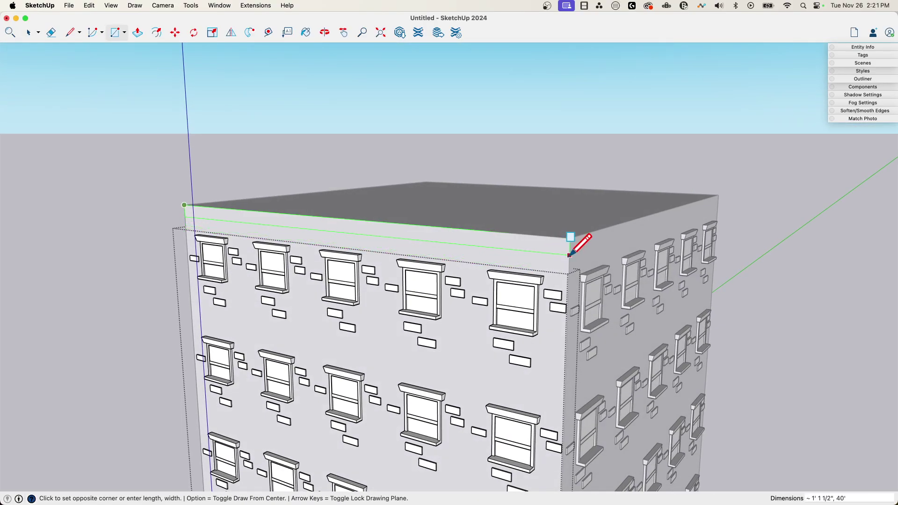
left_click(569, 255)
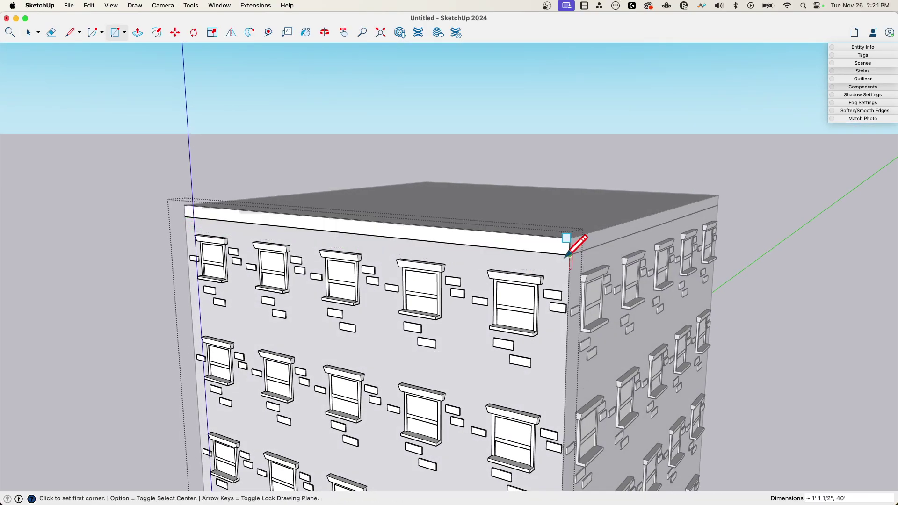
Pull the top band out about 5 7/8" and extend its end face to meet the adjoining facade's band at the corner.
middle_click_drag(567, 256, 460, 238)
scroll(559, 203, "up", 3)
key("p")
left_click(558, 228)
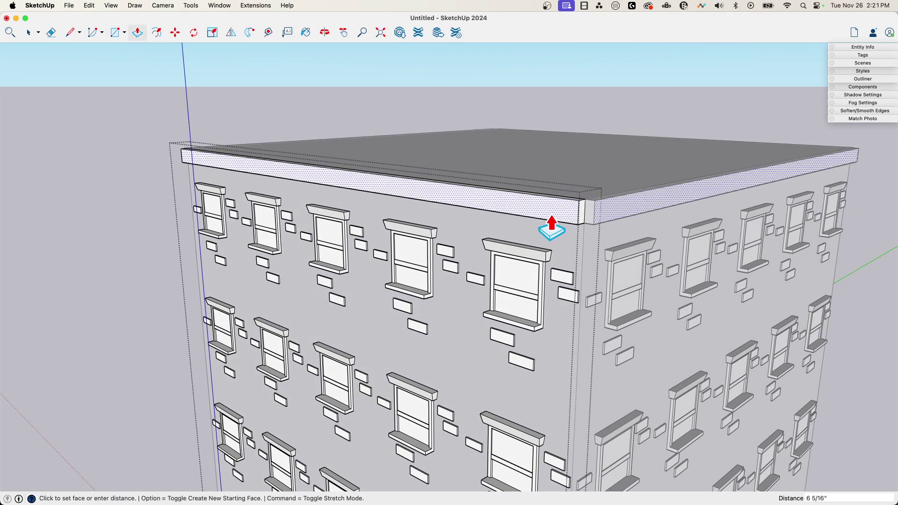
middle_click_drag(551, 229, 481, 280)
left_click(489, 317)
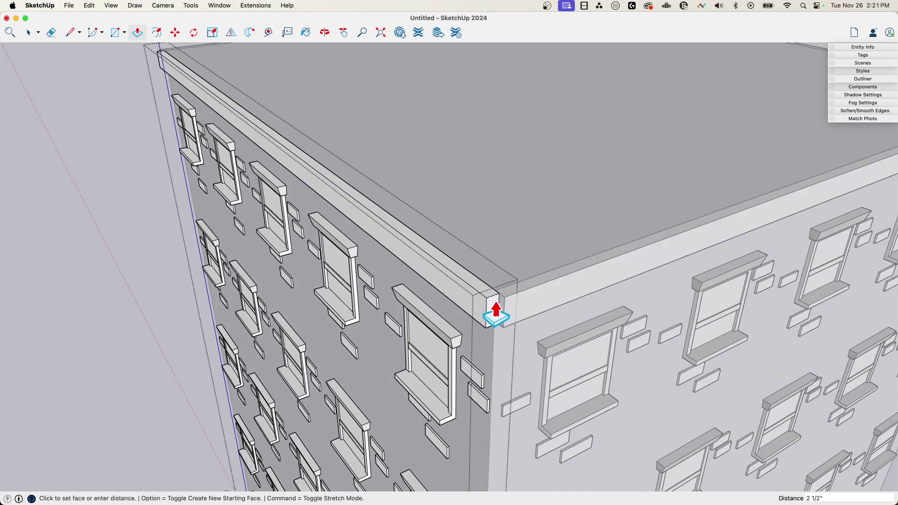
left_click(502, 309)
scroll(497, 307, "down", 4)
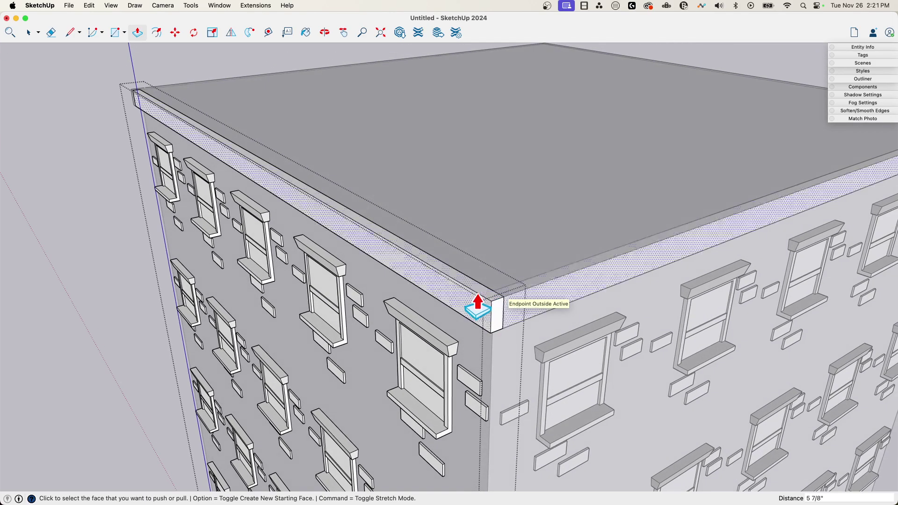
Raise a second tier from the top face of the roofline band, using a new starting face.
left_click(462, 284)
left_click(462, 284)
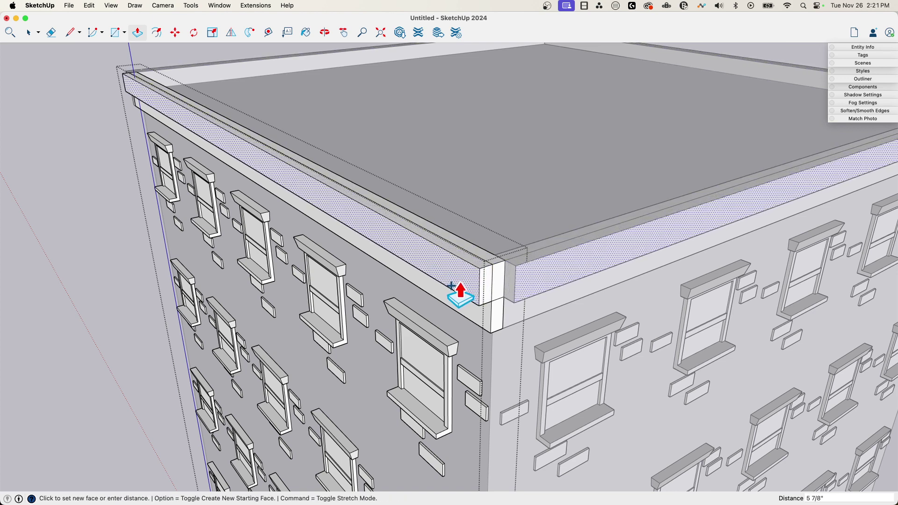
key("Escape")
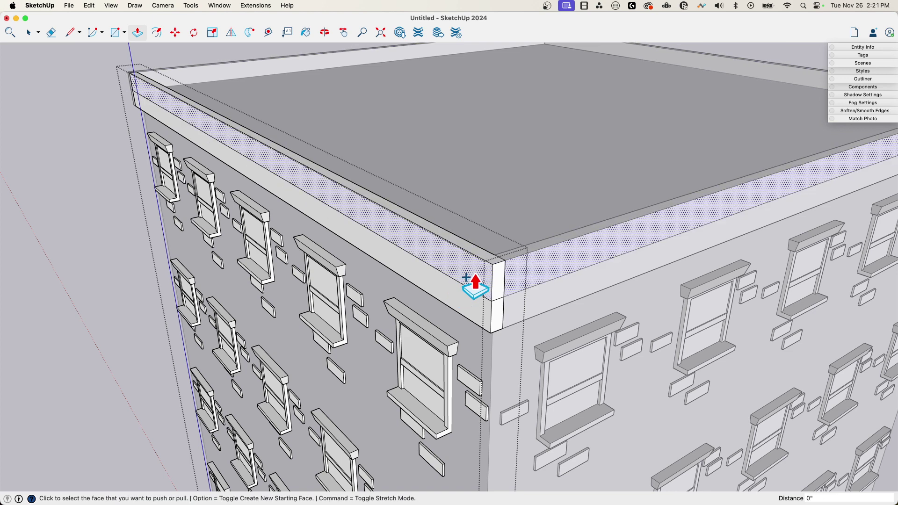
Pull the upper tier's front face out about 5 3/16" and extend its end face to meet the adjoining tier.
left_click(474, 286)
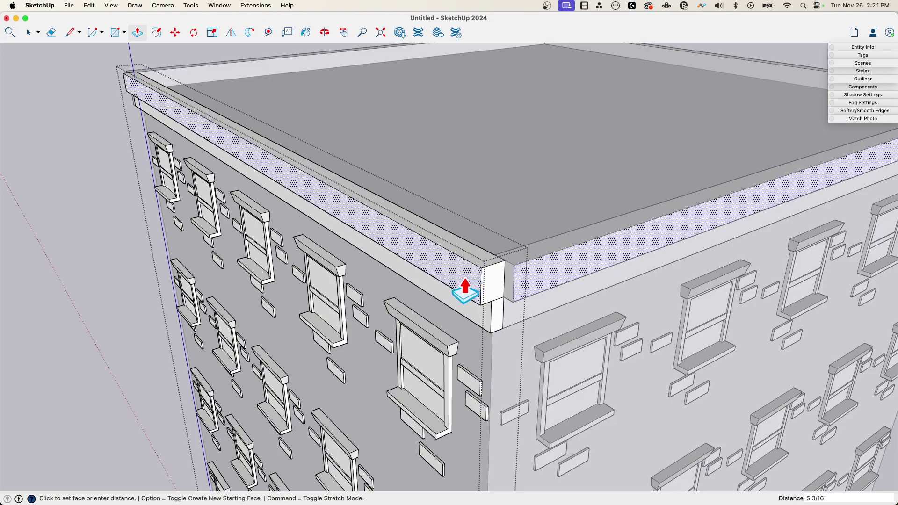
left_click(472, 289)
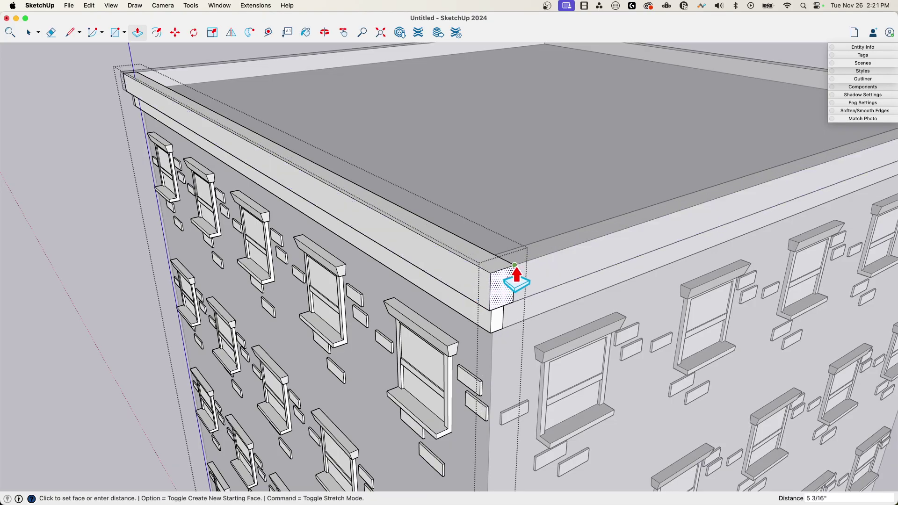
left_click(515, 266)
key("space")
Hide the vertical seam edges at both end corners of the two-tier cornice with the Eraser.
scroll(579, 290, "down", 10)
middle_click_drag(579, 291, 509, 357)
scroll(316, 182, "up", 4)
scroll(408, 195, "up", 4)
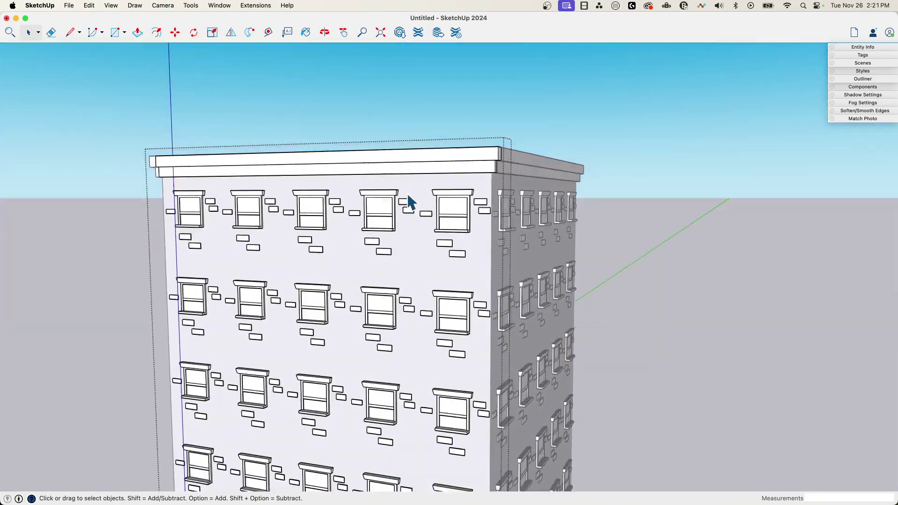
scroll(407, 195, "up", 3)
middle_click_drag(407, 195, 517, 167)
middle_click_drag(645, 164, 458, 146)
mouse_move(748, 147)
middle_mouse_down()
mouse_move(762, 177)
mouse_move(532, 170)
mouse_move(625, 200)
mouse_move(579, 199)
middle_mouse_up()
key("e")
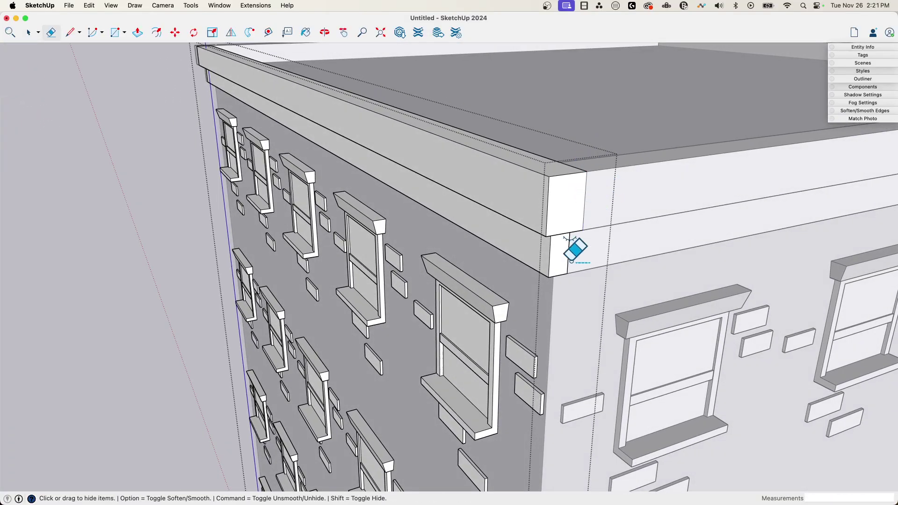
mouse_move(591, 237)
middle_mouse_down()
mouse_move(495, 224)
mouse_move(178, 311)
mouse_move(90, 296)
middle_mouse_up()
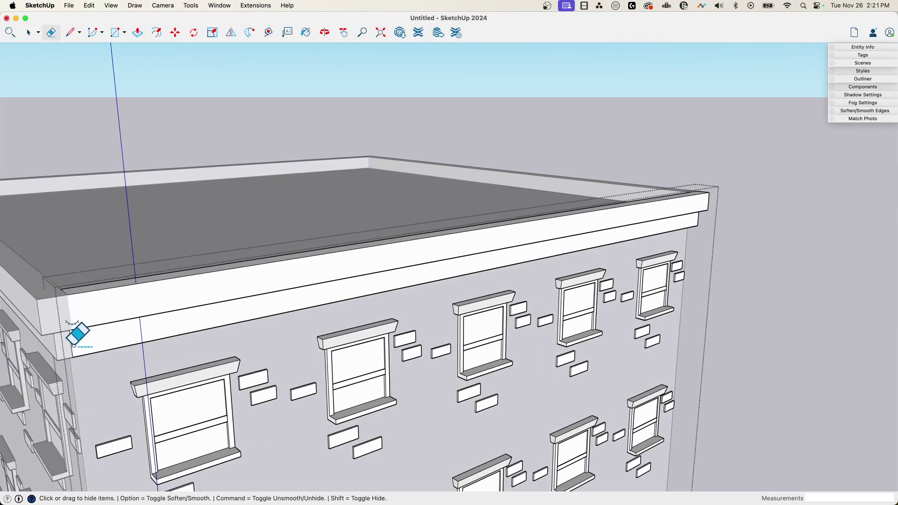
middle_click_drag(168, 338, 170, 296)
Close the facade component and review the whole building with its new cornice.
key("space")
left_click(182, 296)
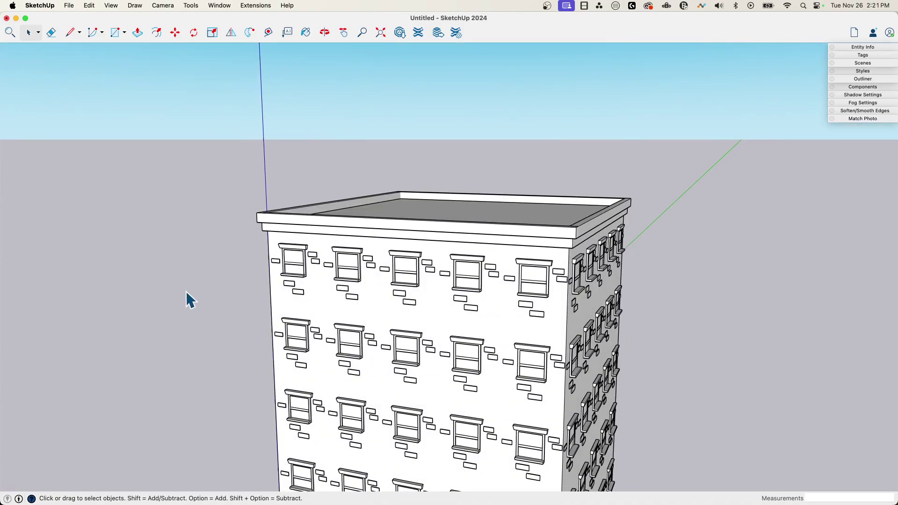
middle_click_drag(376, 276, 387, 342, "shift")
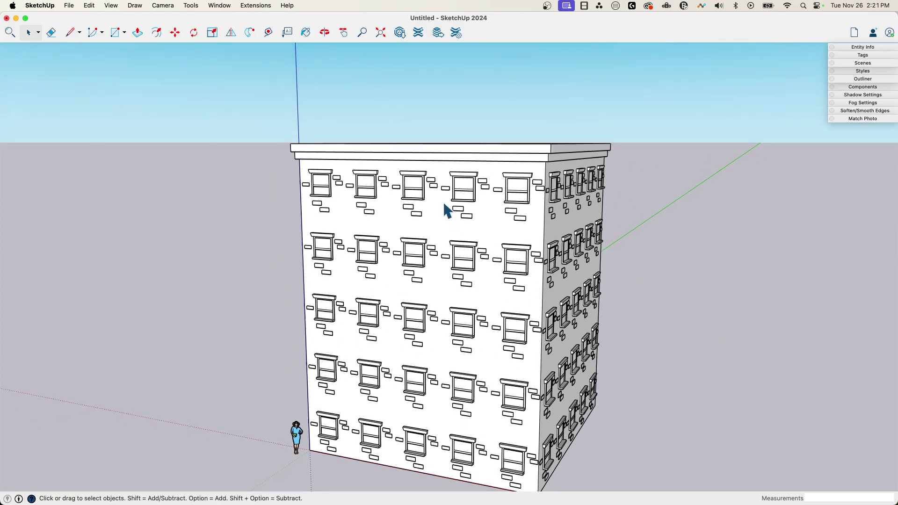
middle_click_drag(444, 201, 511, 225)
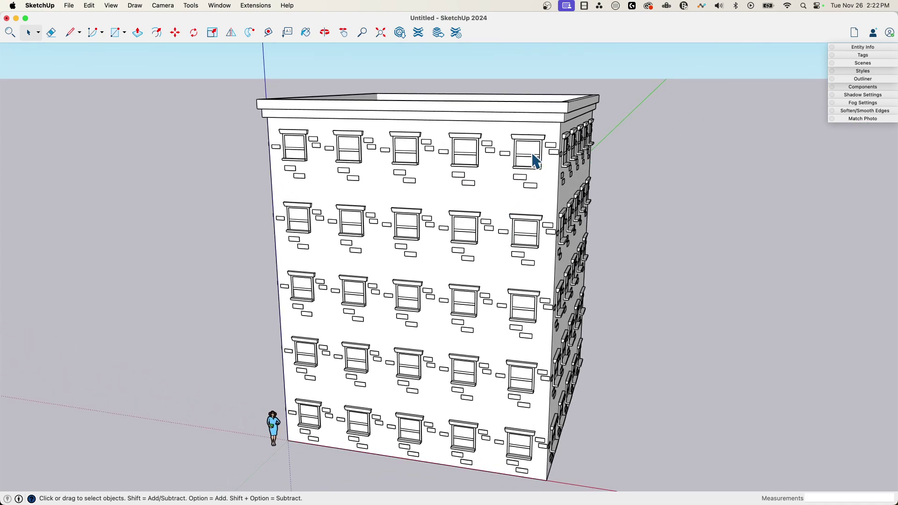
Open the top-floor window nearest the front corner for editing and move its upper right brick closer to the frame.
left_click(536, 159)
scroll(538, 164, "up", 10)
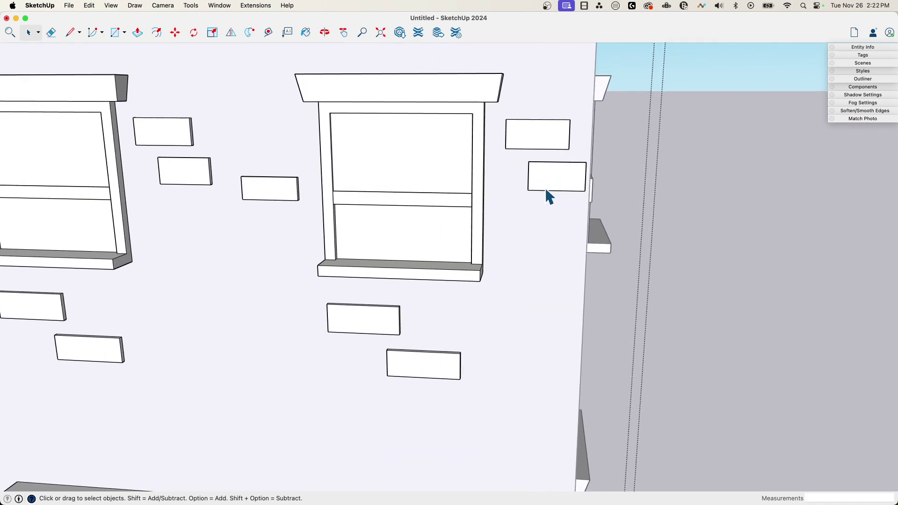
scroll(527, 126, "up", 2)
double_click(469, 126)
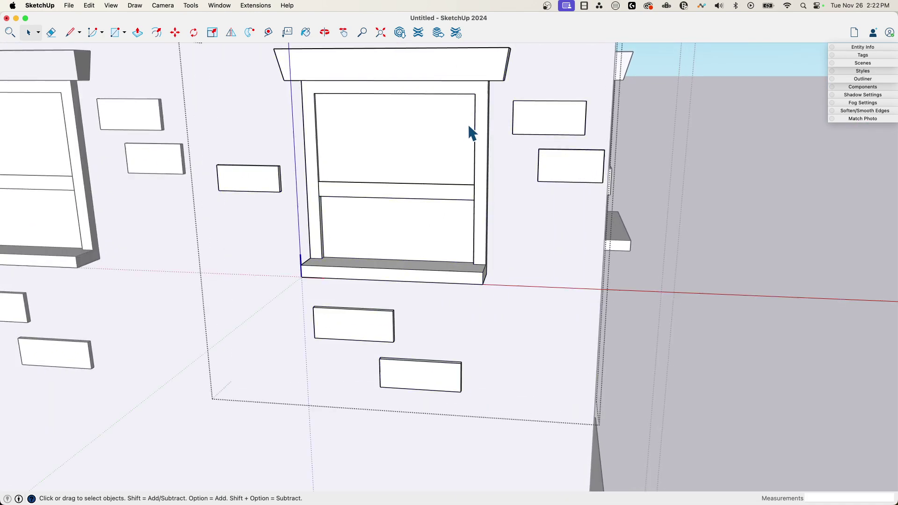
left_click_drag(598, 151, 597, 147)
key("m")
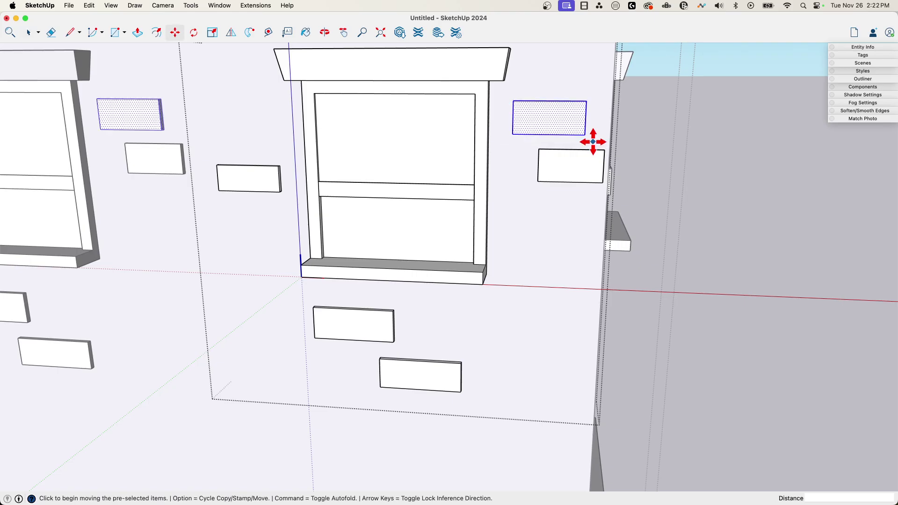
key("space")
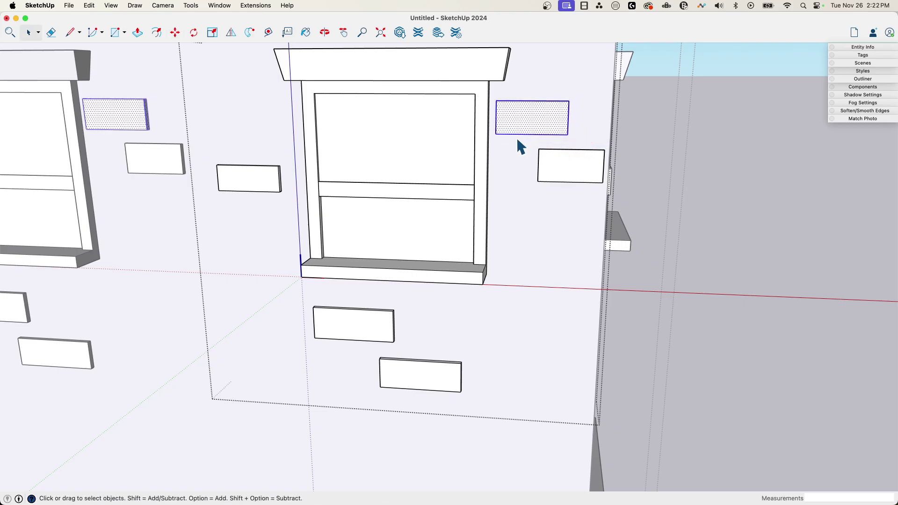
Move the window's lower right brick about 6 1/16" closer to the frame.
left_click_drag(618, 192, 618, 193)
key("m")
left_click(591, 213)
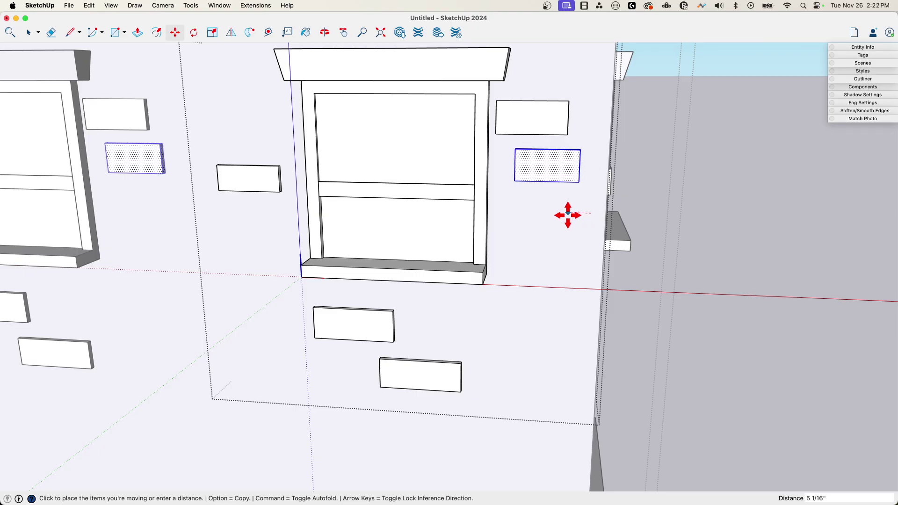
left_click(563, 215)
scroll(625, 227, "down", 10)
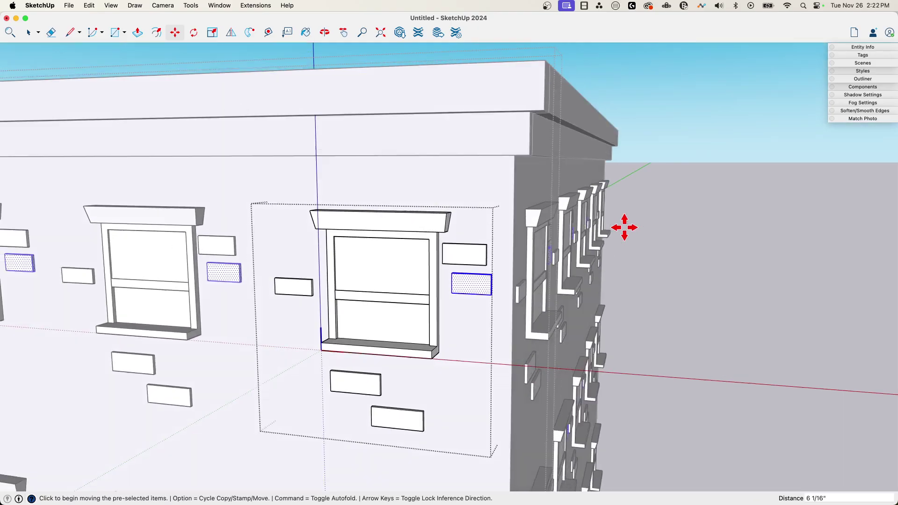
Shorten the window's left brick by about 3 5/8" at its outer end and close the window component.
scroll(612, 225, "up", 10)
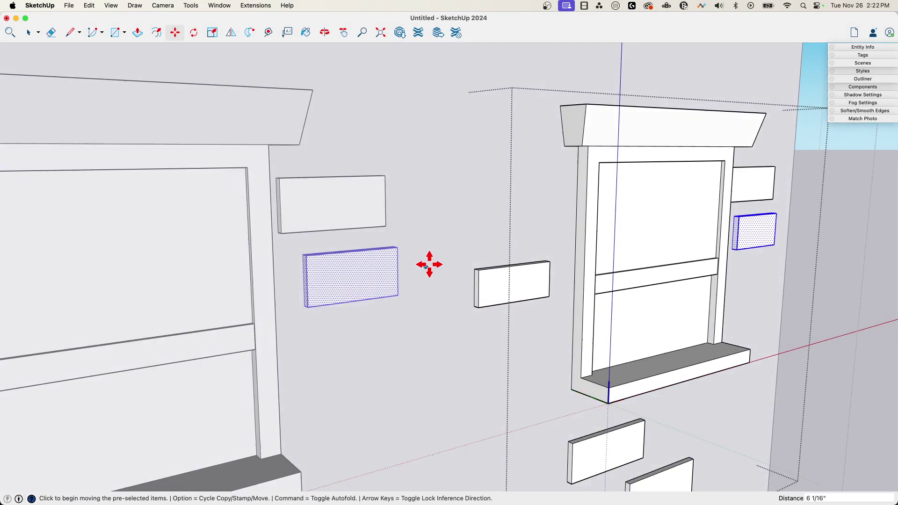
key("p")
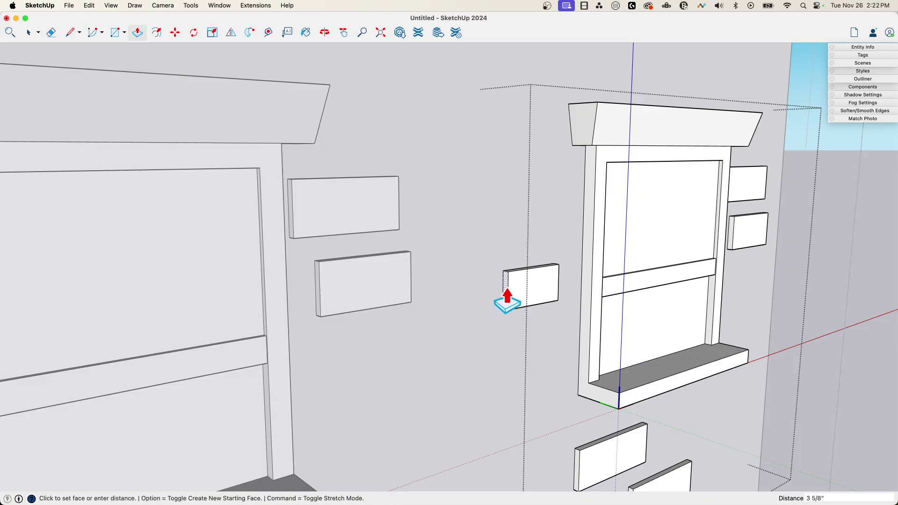
left_click(506, 302)
scroll(464, 314, "down", 8)
key("space")
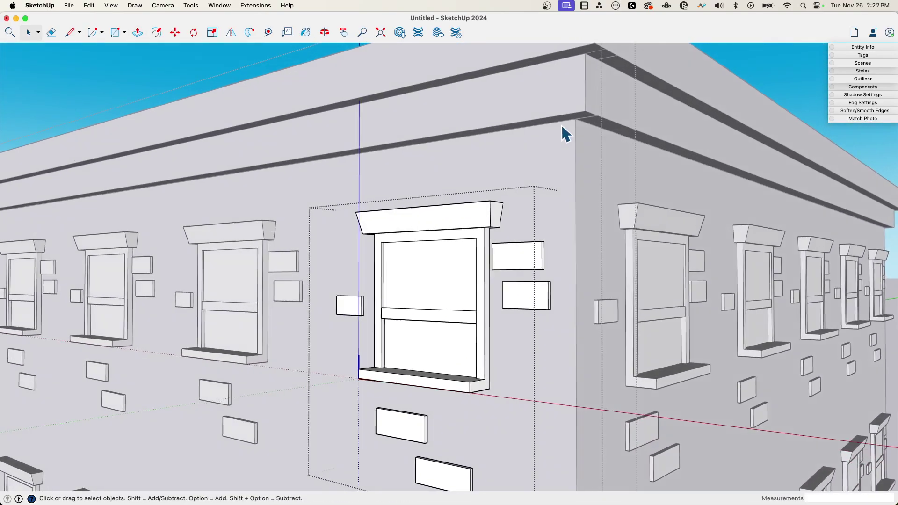
left_click(573, 133)
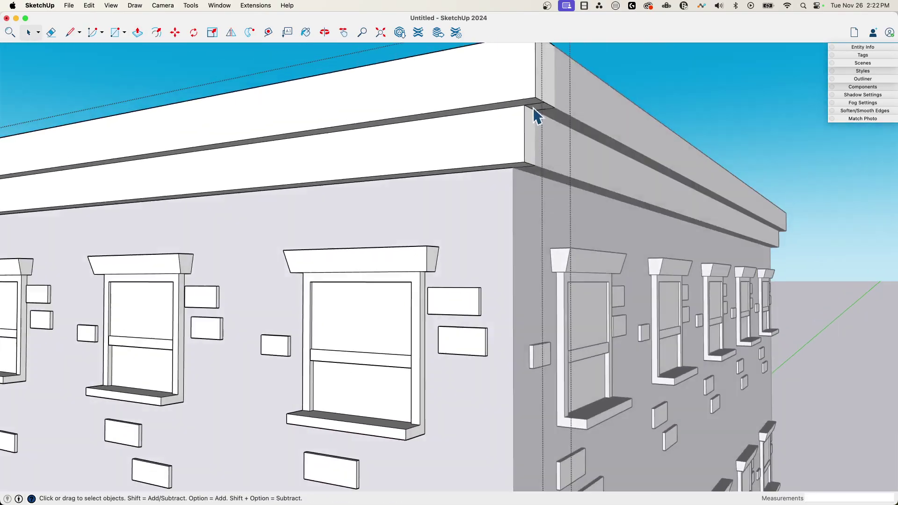
Draw two stacked rectangles on the facade's corner under the cornice, the lower one narrower at about 4" by 8".
scroll(533, 108, "down", 5)
middle_click_drag(701, 140, 646, 219)
scroll(408, 276, "down", 2)
mouse_move(430, 229)
middle_mouse_down()
mouse_move(457, 206)
mouse_move(439, 221)
mouse_move(435, 164)
mouse_move(454, 117)
mouse_move(481, 125)
middle_mouse_up()
key("l")
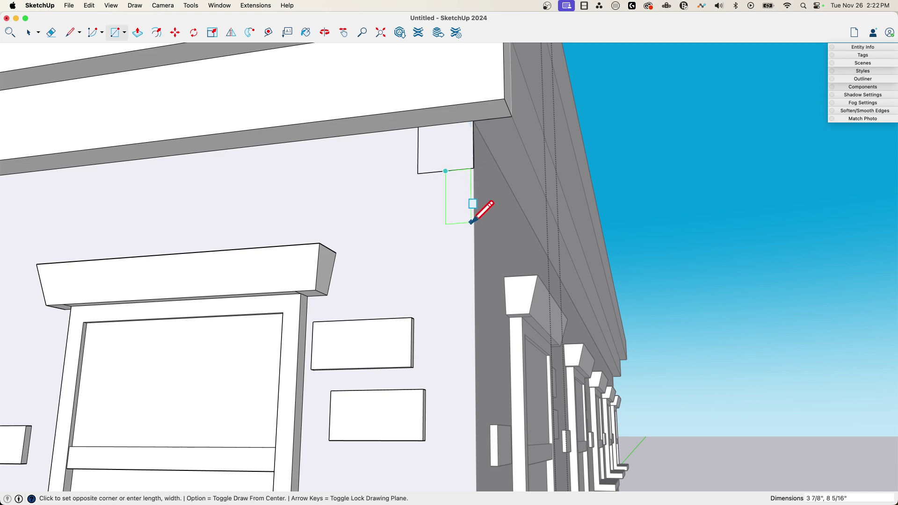
key("space")
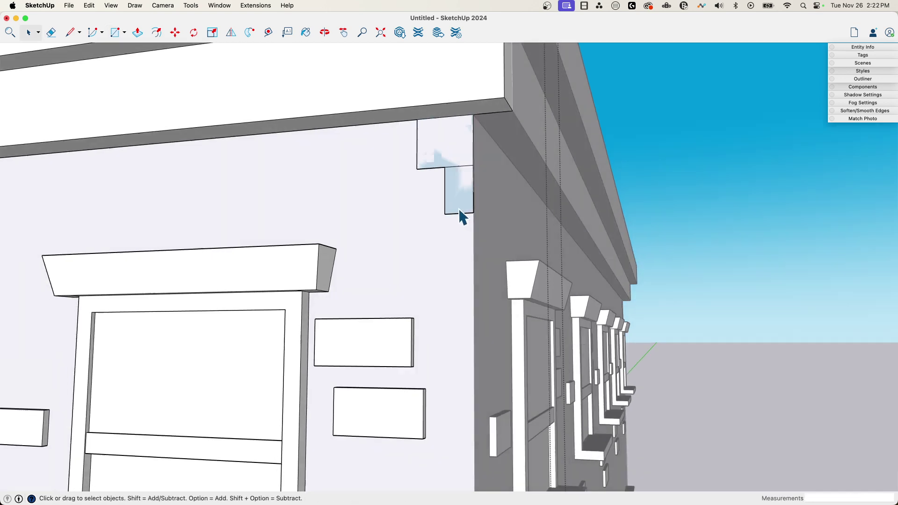
Reverse both rectangle faces under the cornice at the facade's corner.
key("p")
left_click(437, 142)
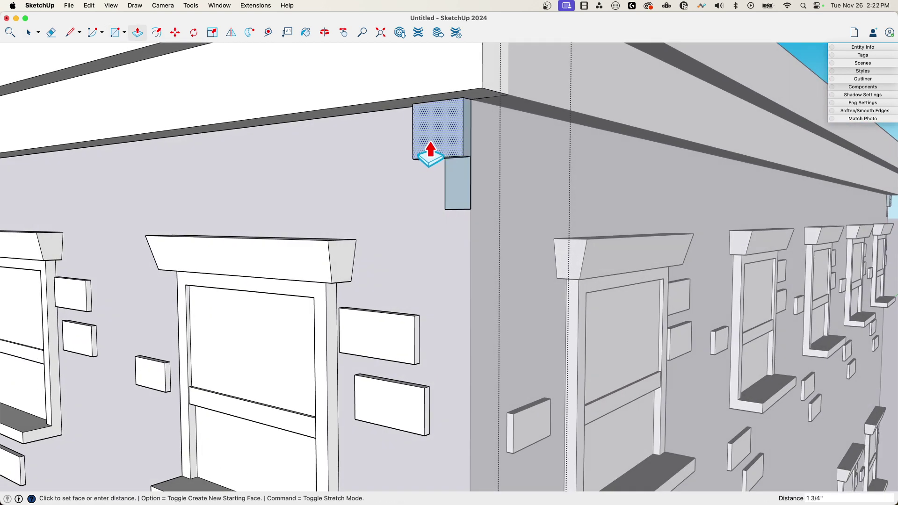
left_click(456, 189, "shift")
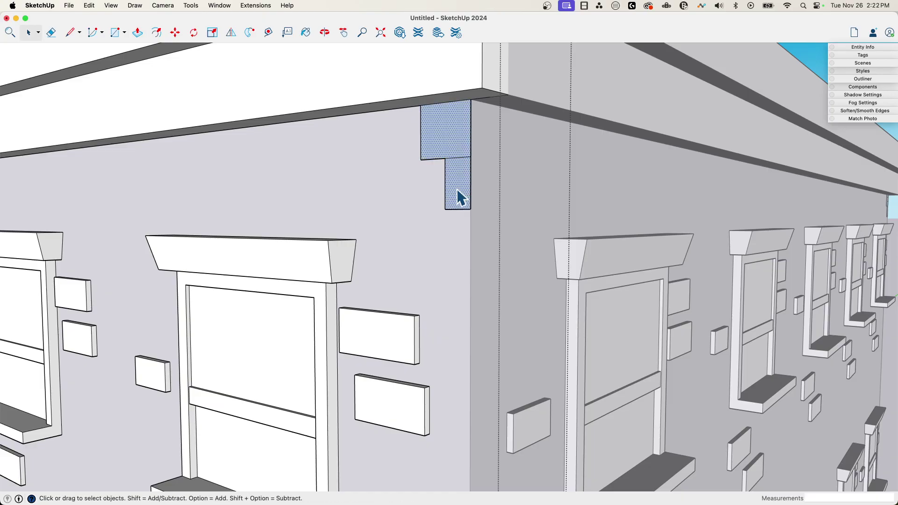
right_click(456, 189)
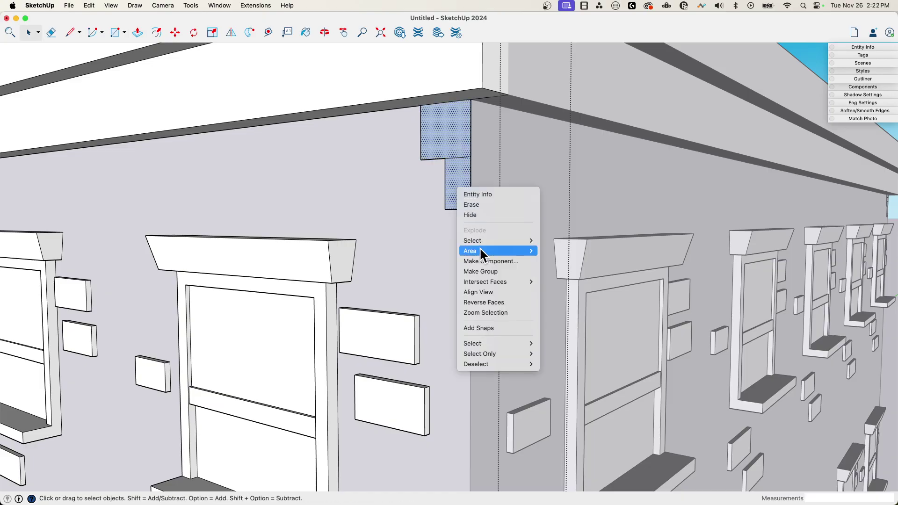
left_click(502, 302)
Pull the upper corner rectangle out about 2 5/16" and the lower one out by a smaller depth to form bricks.
key("p")
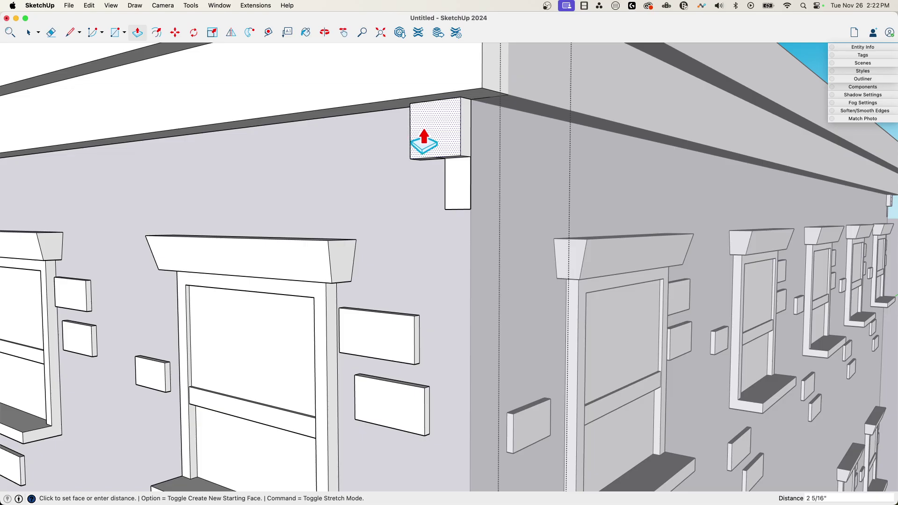
left_click(424, 142)
key("space")
scroll(445, 166, "down", 5)
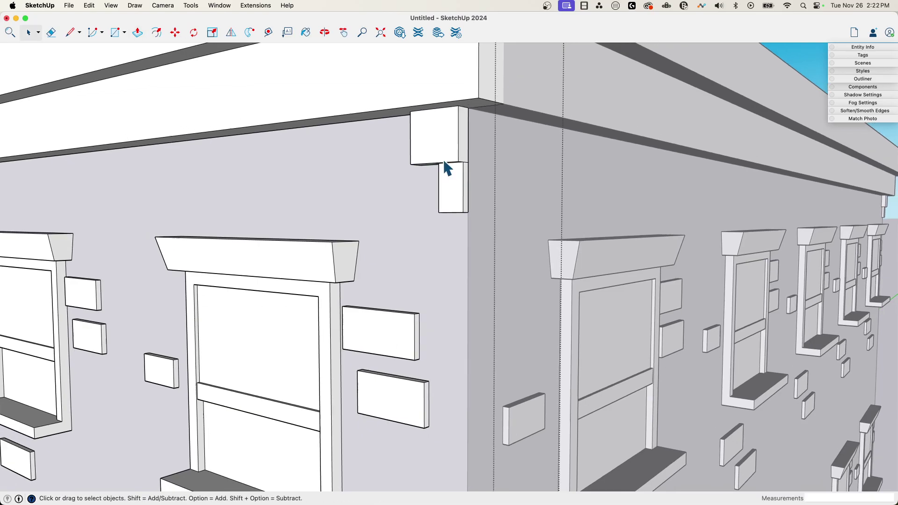
Select both corner bricks and draw a small diagonal helper face with the Line tool at the cornice's underside corner.
left_click_drag(374, 114, 468, 252)
scroll(421, 194, "up", 5)
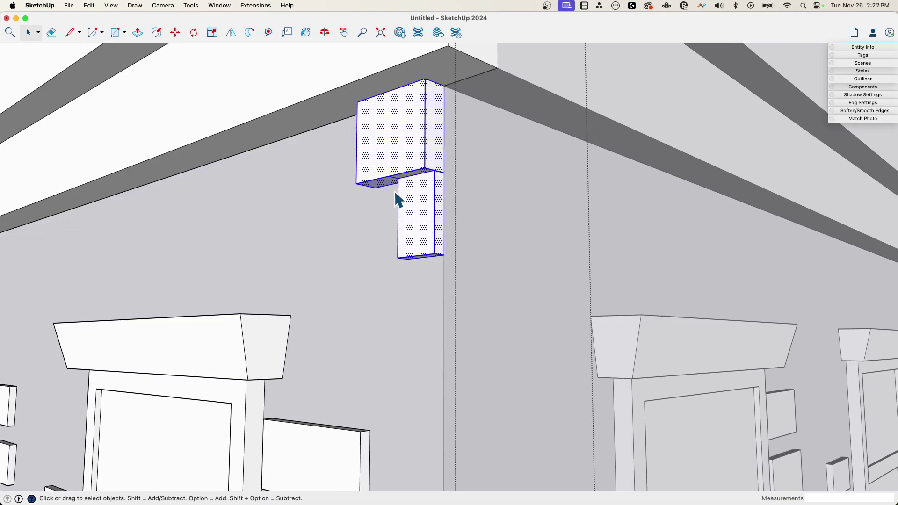
middle_click_drag(381, 106, 412, 194)
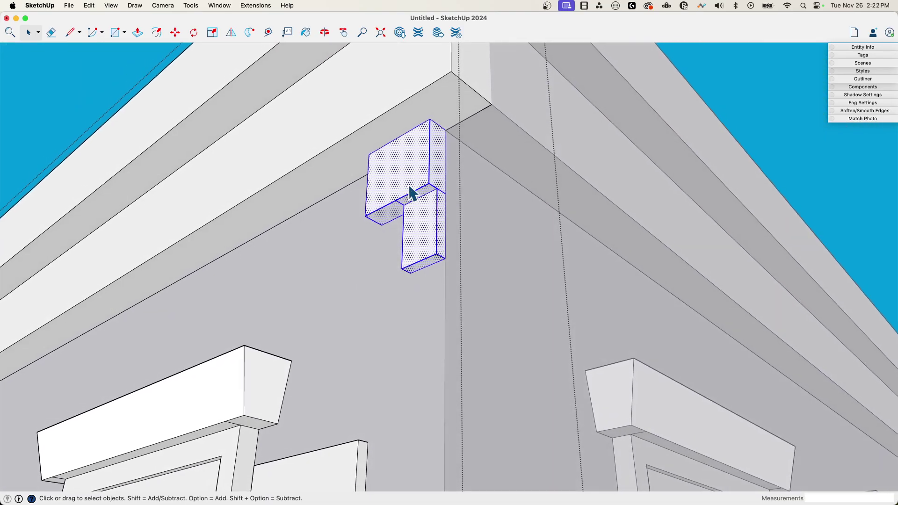
middle_click_drag(489, 188, 427, 168)
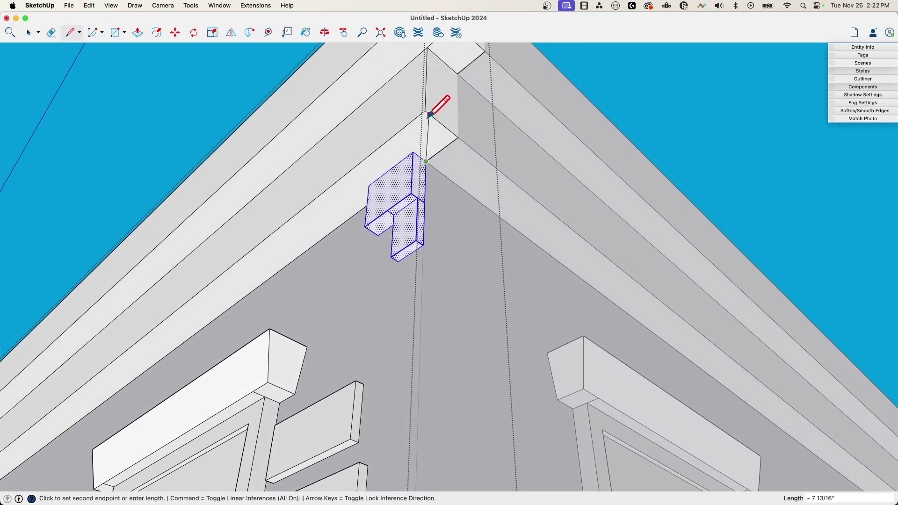
key("Escape")
middle_click_drag(425, 111, 417, 211)
key("space")
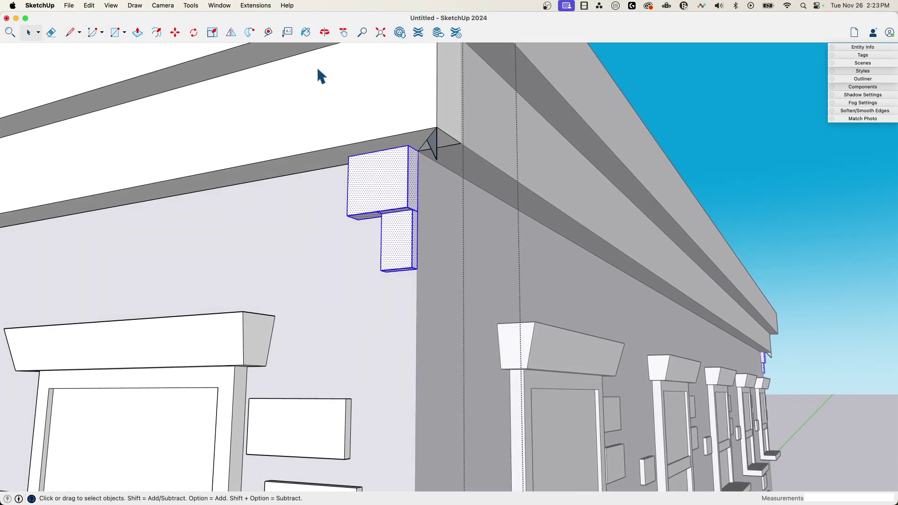
Flip a copy of the selected bricks across the diagonal face onto the adjoining wall and close the facade component.
left_click(231, 33)
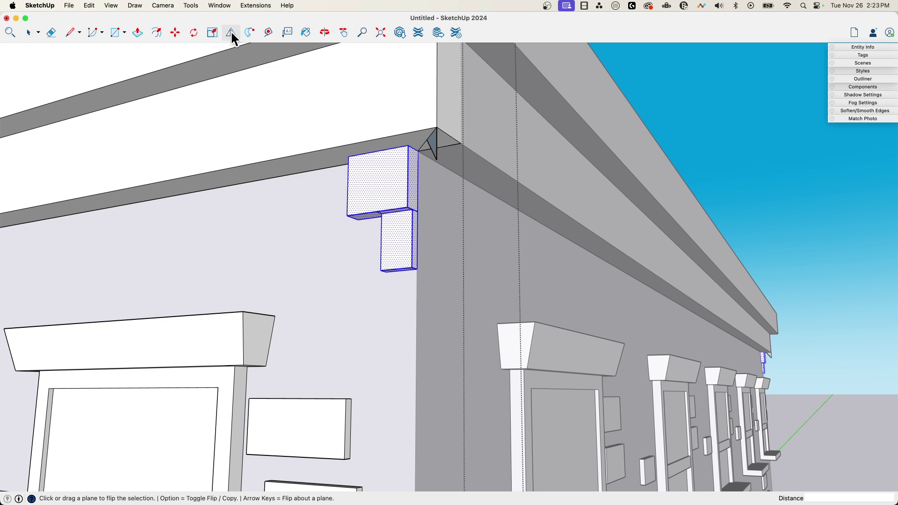
key("alt")
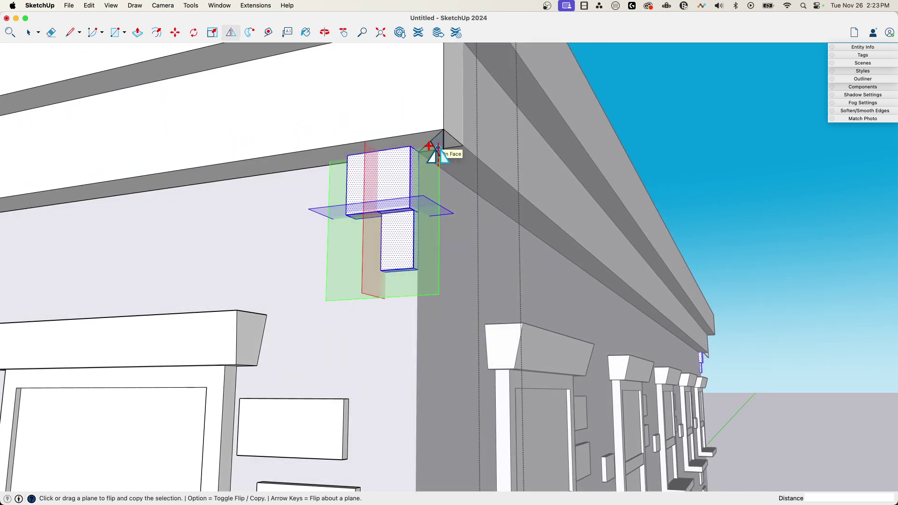
left_click(440, 154)
key("space")
middle_click_drag(510, 255, 479, 234)
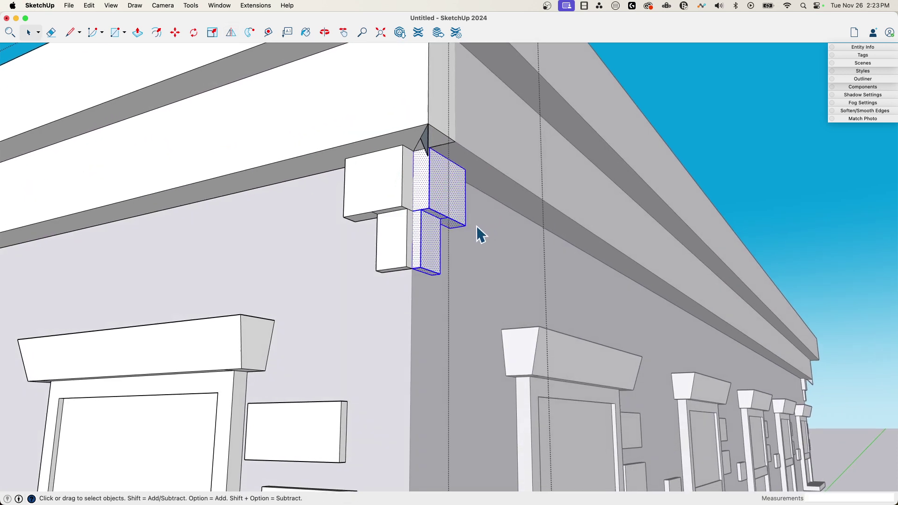
left_click(750, 183)
Reopen the facade component and extend the end faces of the upper and lower mirrored bricks to fill the corner gap.
scroll(416, 142, "up", 3)
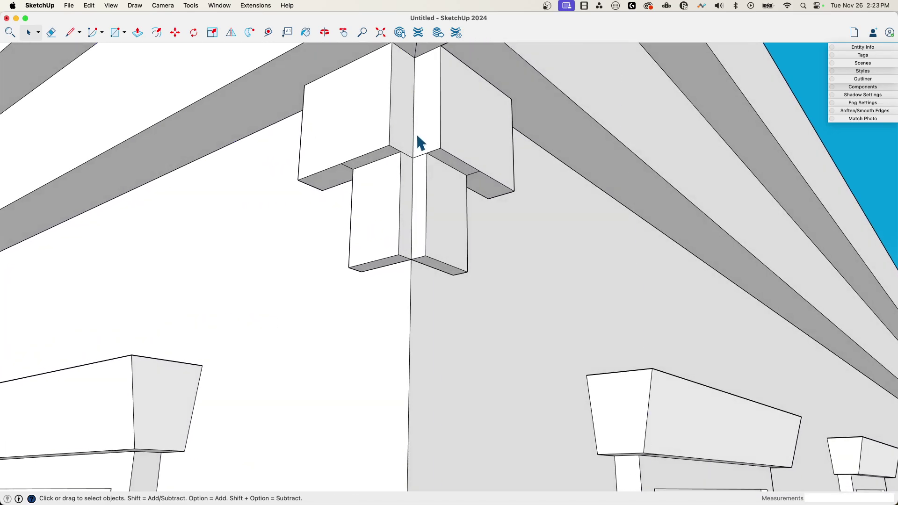
double_click(419, 141)
key("p")
left_click(423, 135)
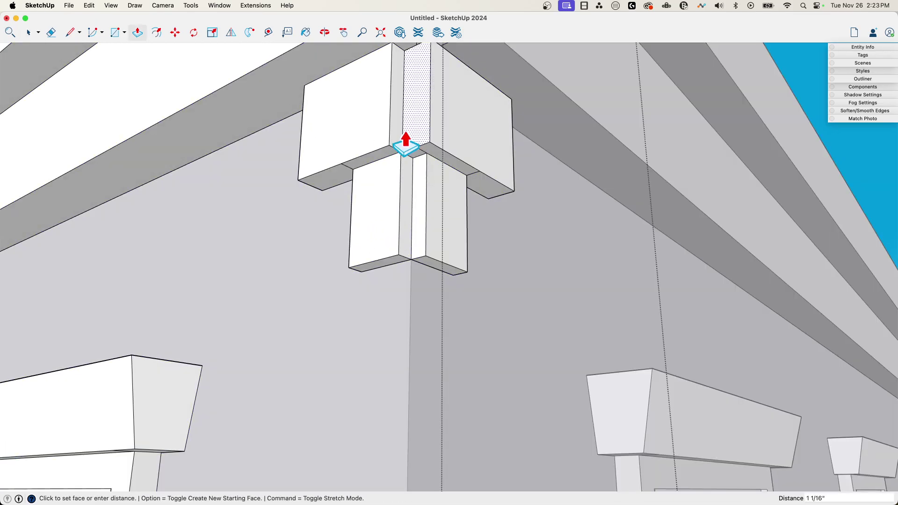
left_click(389, 145)
left_click(405, 212)
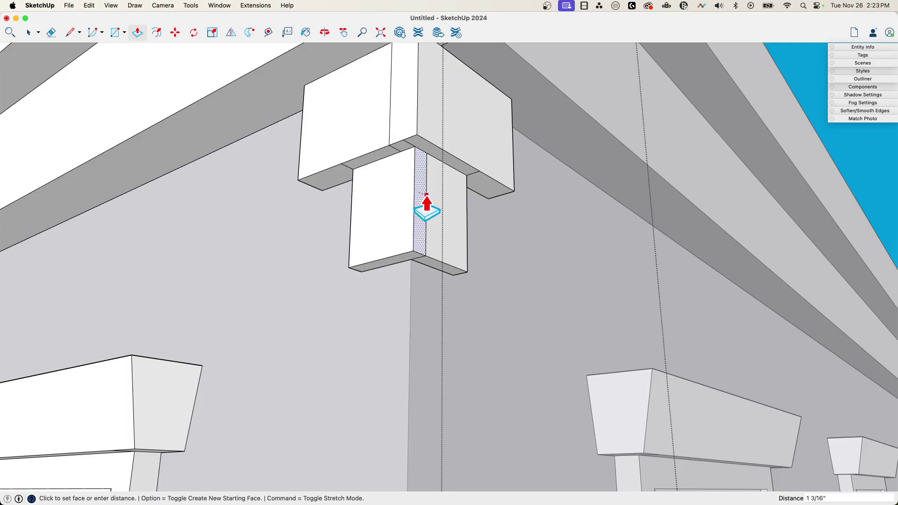
left_click(425, 207)
Erase the leftover seam edges on the fronts and undersides of the corner bricks.
key("e")
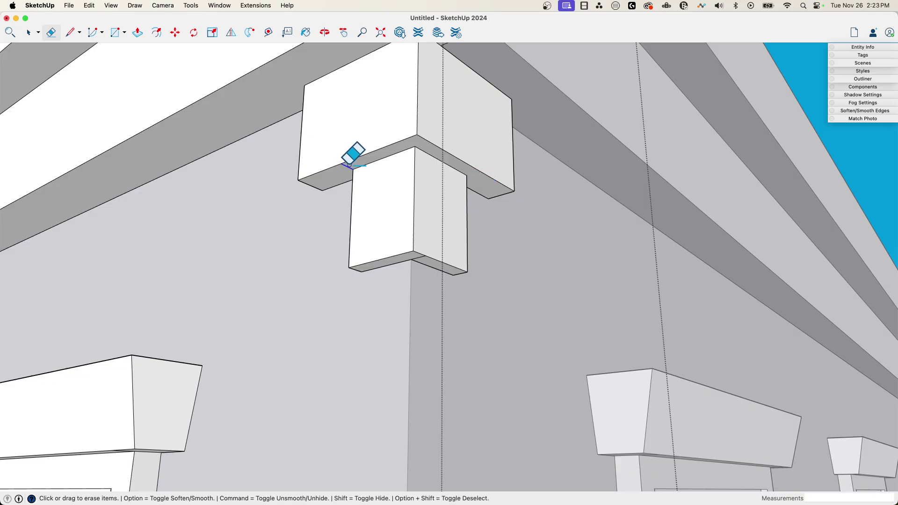
mouse_move(349, 164)
middle_mouse_down()
mouse_move(427, 220)
mouse_move(421, 256)
middle_mouse_up()
key("space")
Erase the diagonal helper face beneath the cornice corner.
scroll(417, 203, "down", 5)
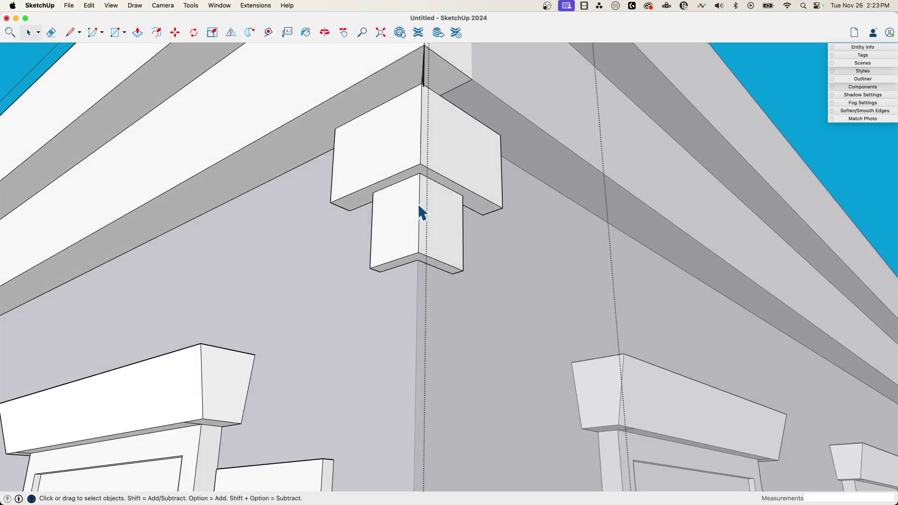
mouse_move(418, 203)
middle_mouse_down()
mouse_move(341, 151)
mouse_move(405, 203)
mouse_move(454, 165)
mouse_move(460, 74)
middle_mouse_up()
scroll(406, 203, "up", 4)
key("e")
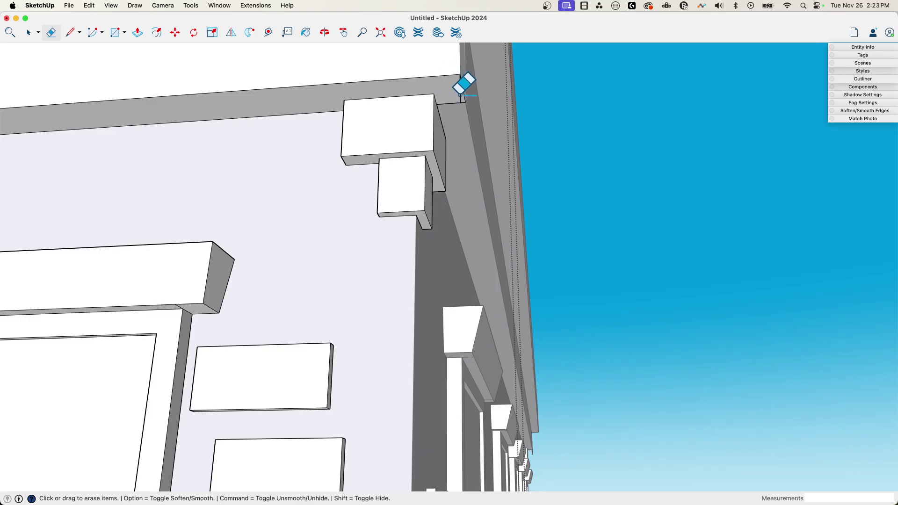
key("space")
mouse_move(458, 101)
middle_mouse_down()
mouse_move(401, 134)
mouse_move(288, 160)
middle_mouse_up()
left_click_drag(254, 157, 276, 182)
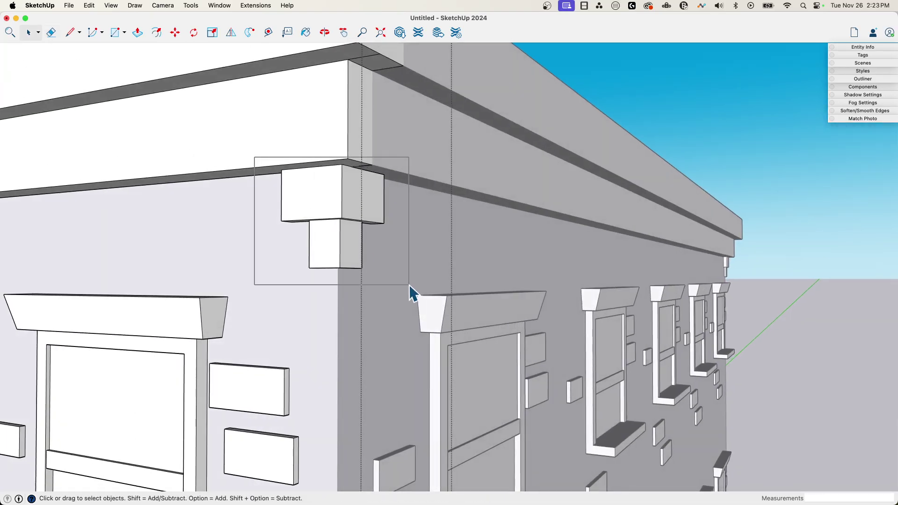
left_click_drag(409, 284, 409, 285)
middle_click_drag(409, 285, 376, 213)
key("m")
key("space")
middle_click_drag(393, 280, 391, 290)
key("Escape")
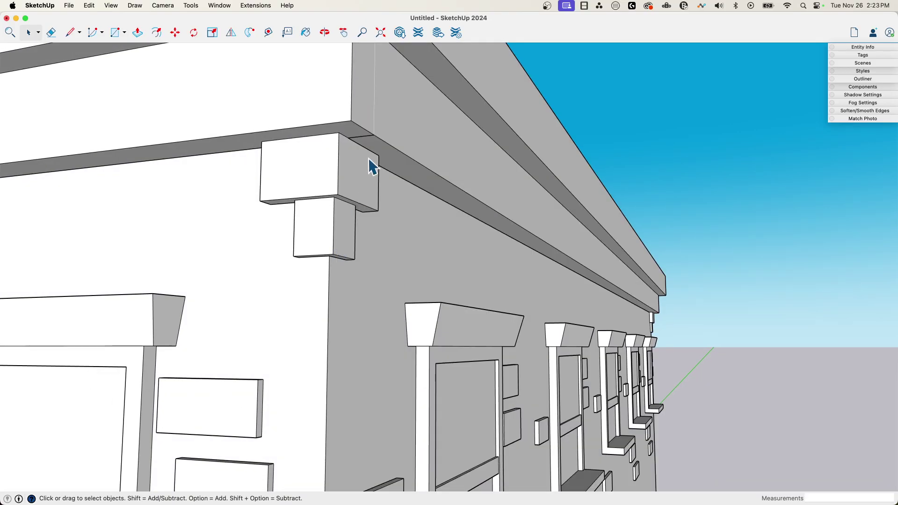
Reopen the facade component and copy the pair of corner bricks straight down about 1' 2 5/8", directly beneath the originals.
double_click(302, 181)
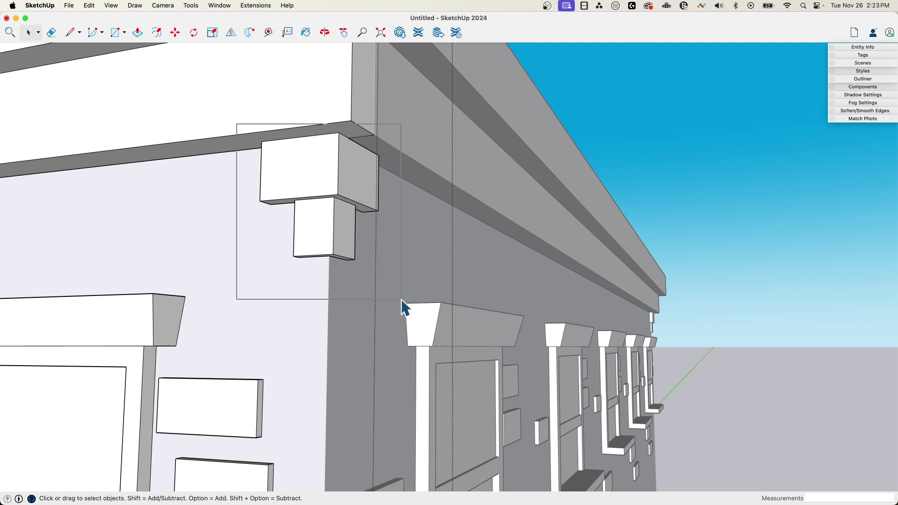
left_click_drag(400, 299, 401, 299)
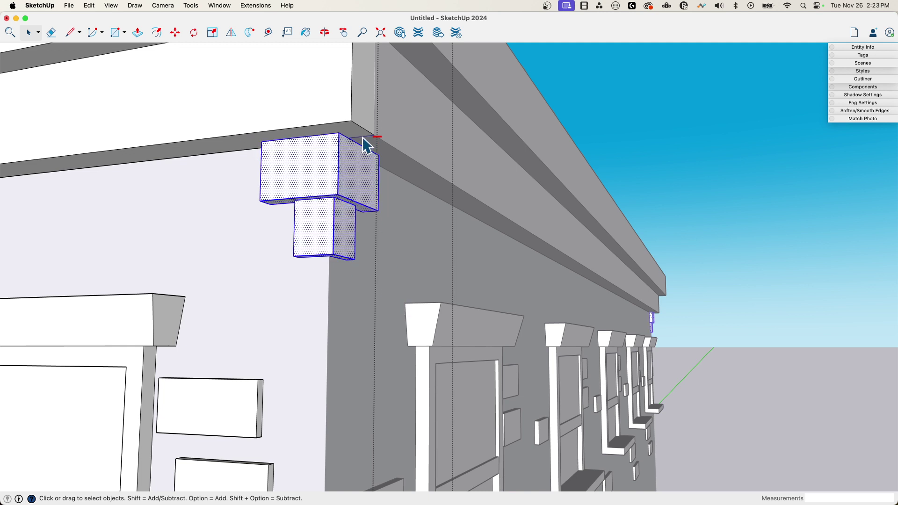
key("m")
middle_click_drag(330, 156, 302, 146)
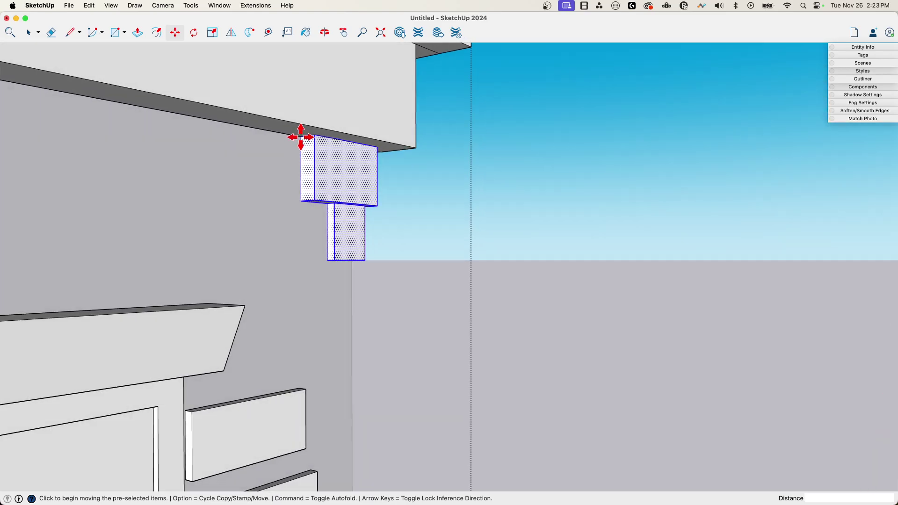
left_click(300, 137)
key("alt")
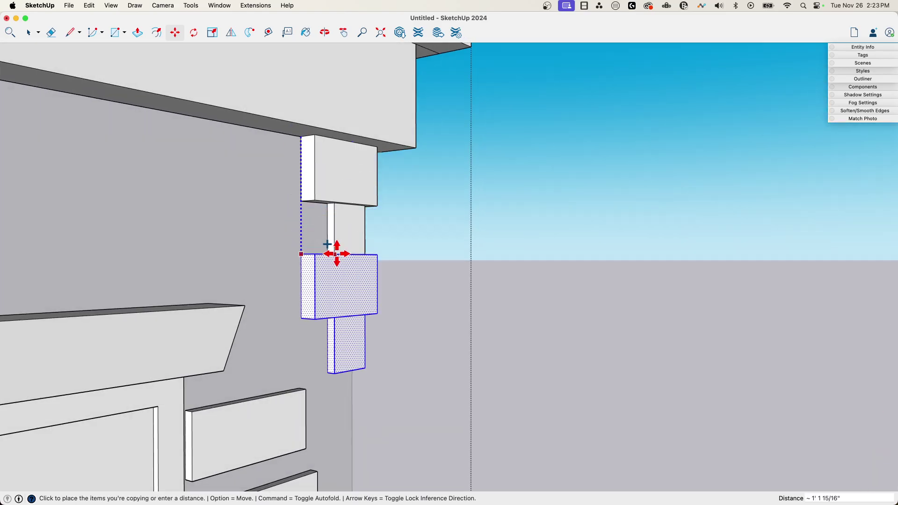
left_click(335, 260)
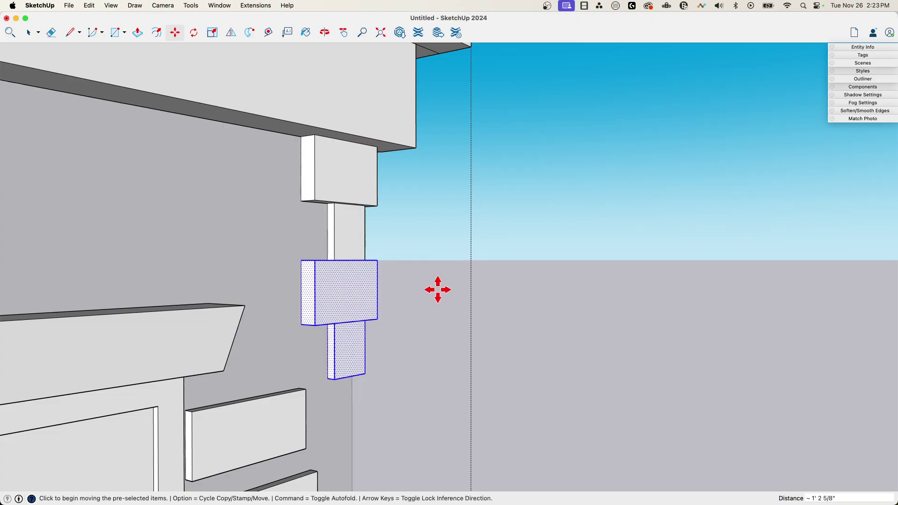
Multiply the downward copy of the corner brick pair into a 40x array running the full height of the building.
scroll(533, 307, "down", 6)
scroll(534, 307, "down", 5)
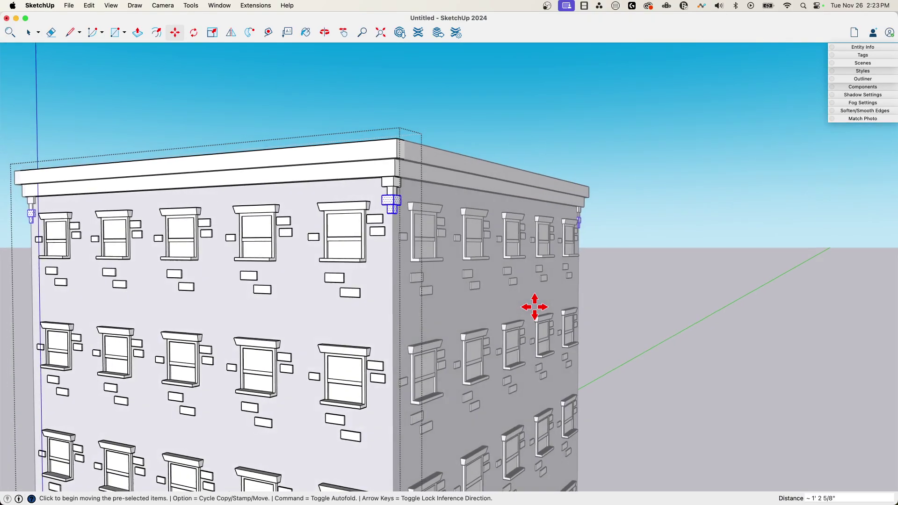
type("30")
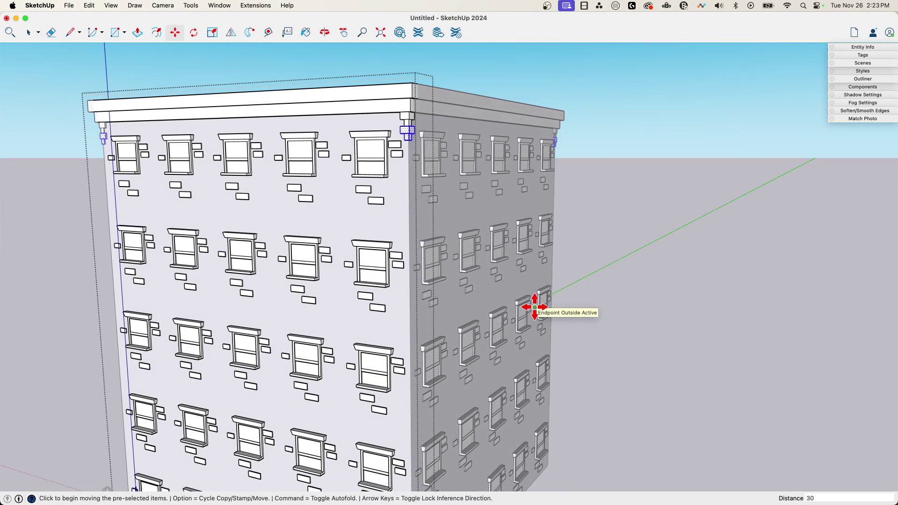
type("x")
key("Return")
scroll(534, 307, "down", 5)
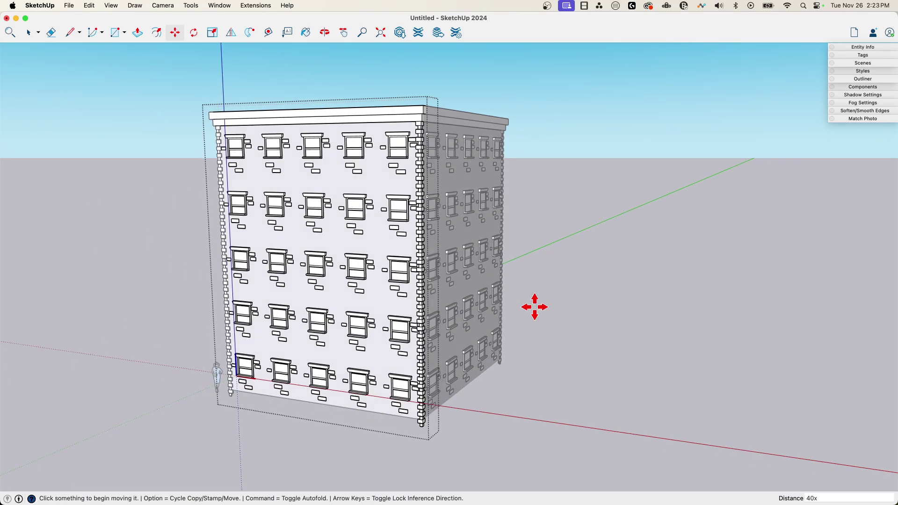
Delete the lowest pair of corner bricks that extends below the base of the wall.
scroll(463, 340, "up", 6)
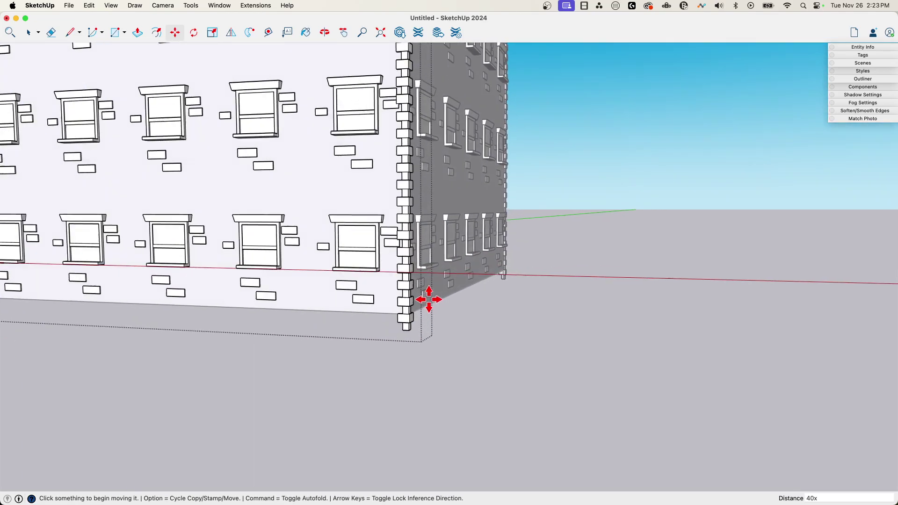
scroll(429, 299, "up", 8)
key("space")
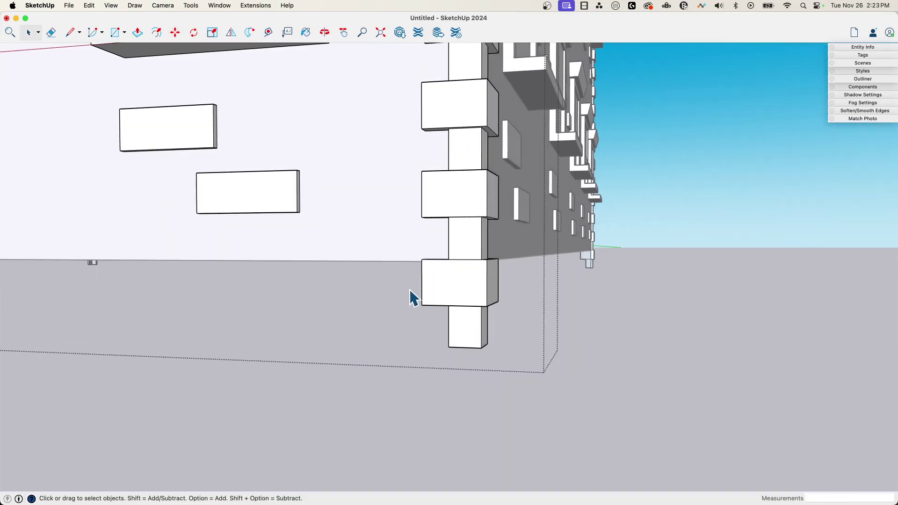
middle_click_drag(413, 298, 409, 270)
left_click(481, 324)
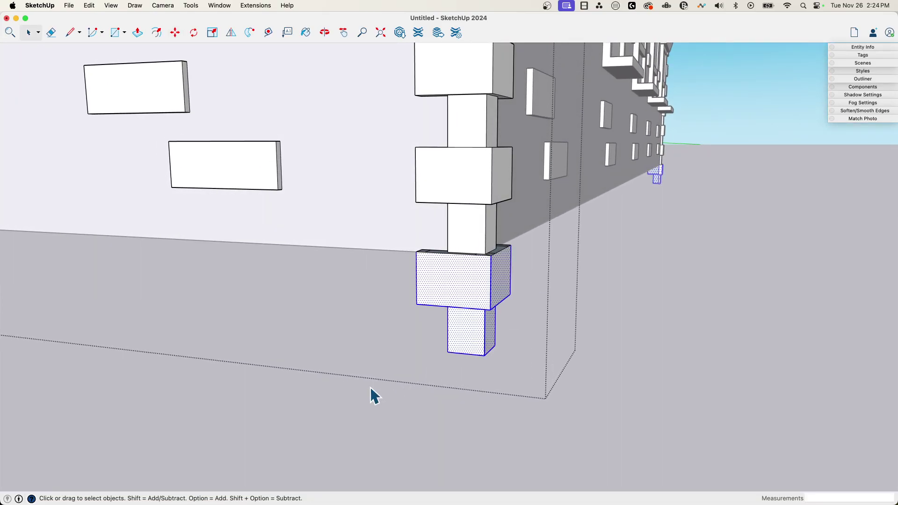
key("Delete")
Erase the leftover edges and faces of the removed brick around the foot of the corner.
scroll(371, 388, "up", 10)
key("e")
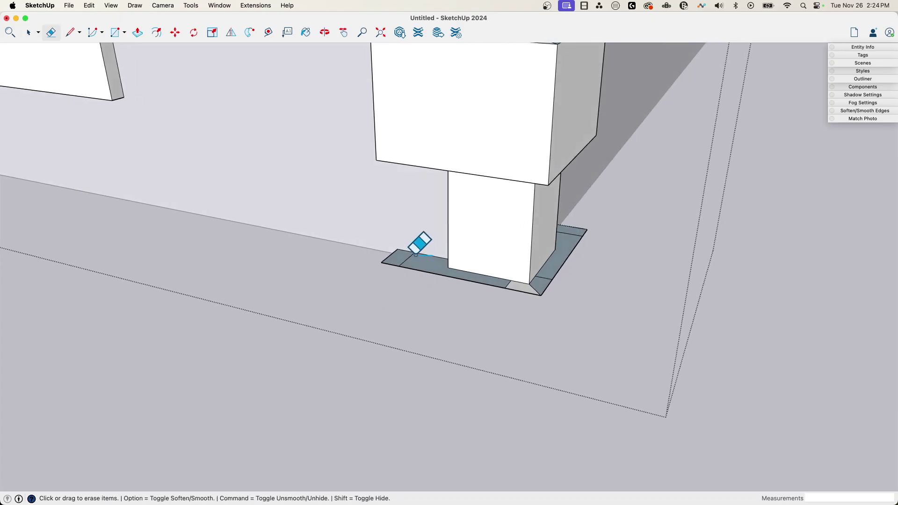
left_click_drag(384, 269, 538, 317)
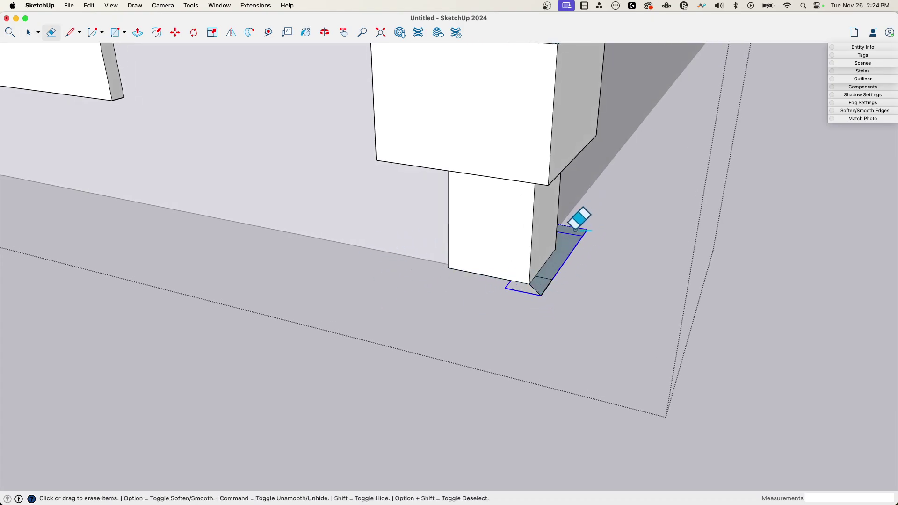
scroll(555, 270, "down", 10)
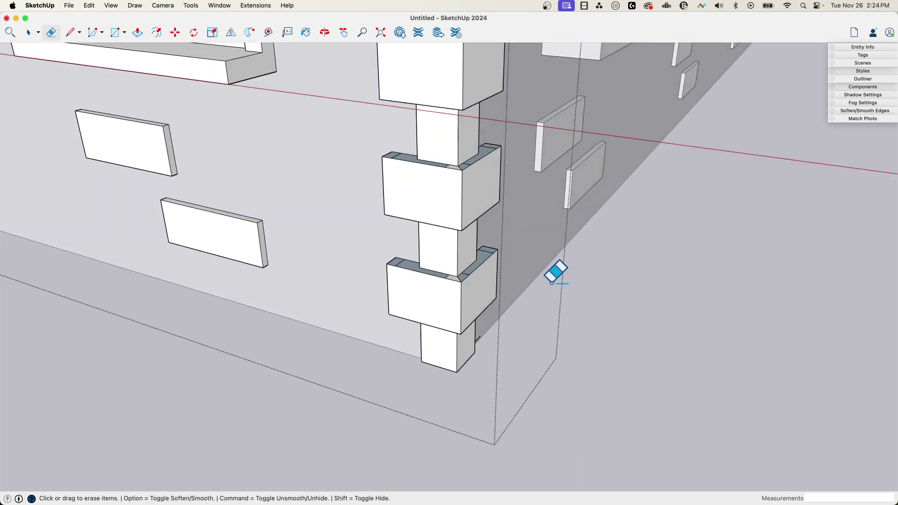
Orient the faces of the corner bricks consistently, using a correctly facing brick front as the reference.
scroll(472, 355, "up", 5)
key("space")
scroll(441, 190, "up", 3)
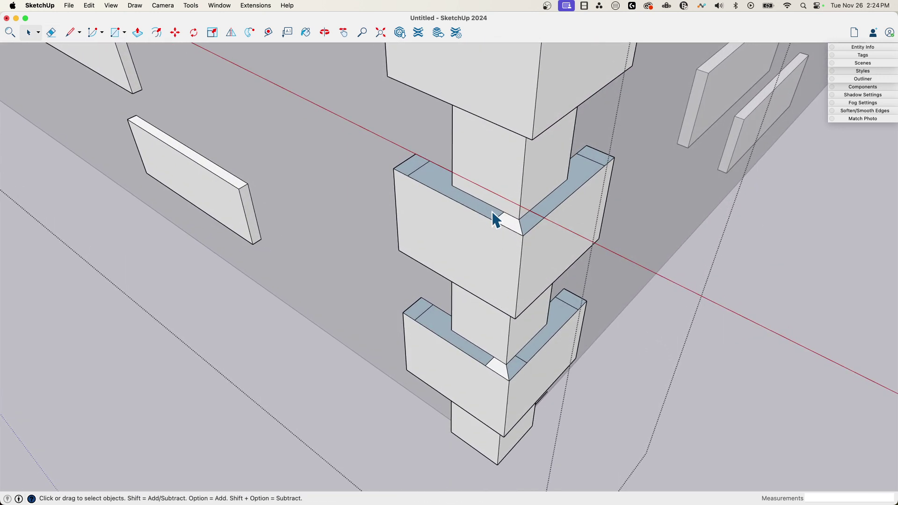
scroll(476, 237, "down", 10)
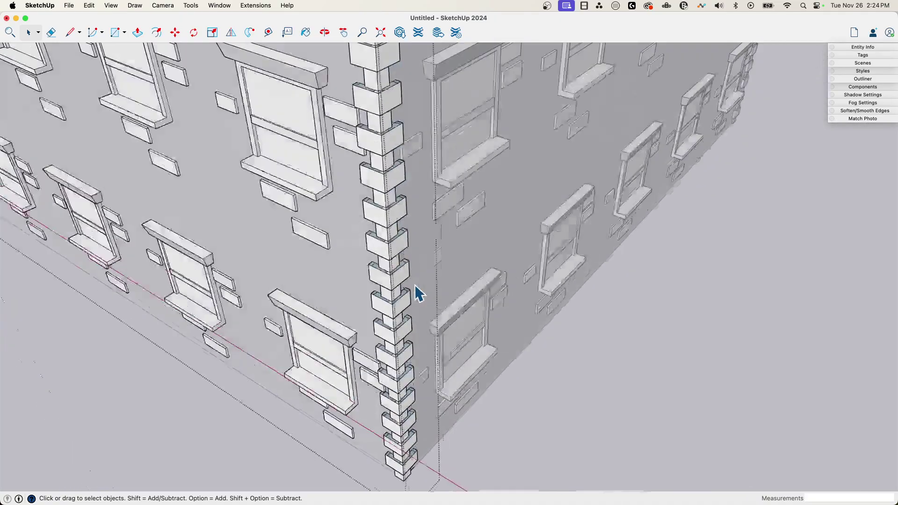
scroll(415, 288, "up", 10)
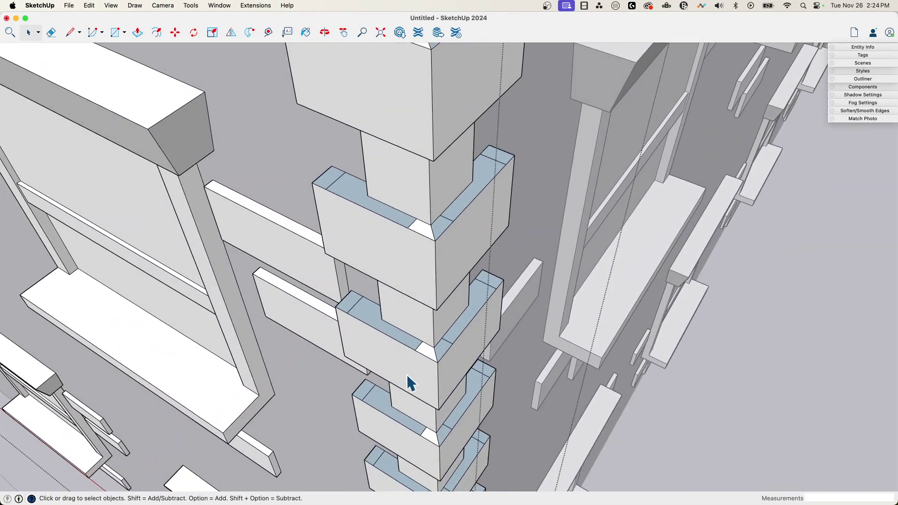
right_click(411, 386)
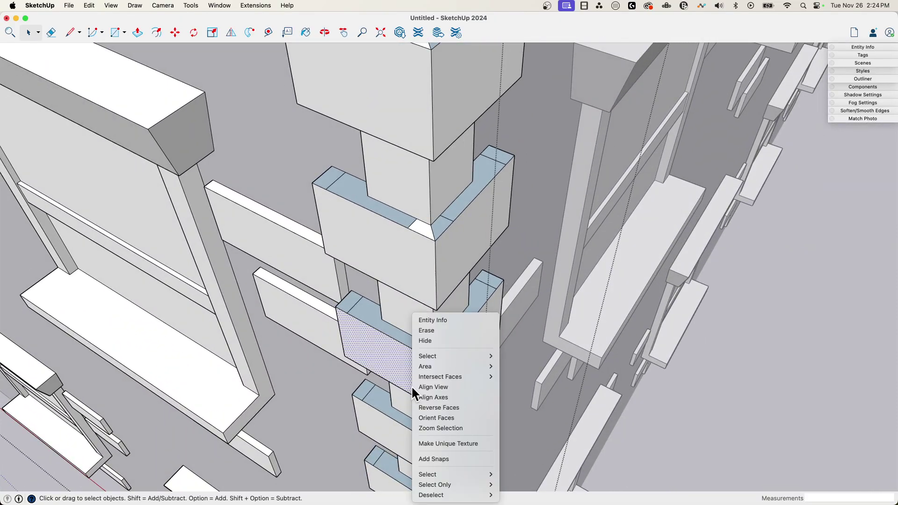
left_click(456, 417)
scroll(456, 416, "down", 10)
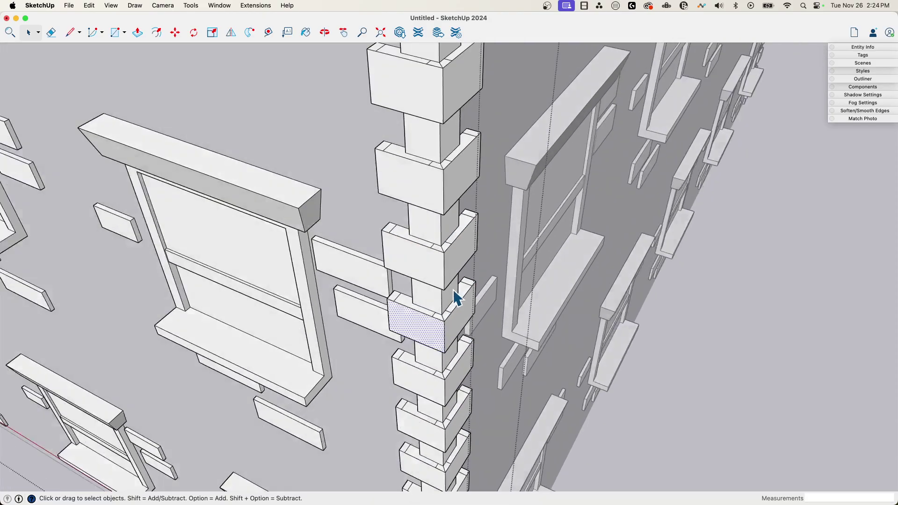
Examine the facade's windows, cornice and corner bricks on the whole building from several angles.
scroll(563, 342, "down", 5)
scroll(358, 156, "up", 3)
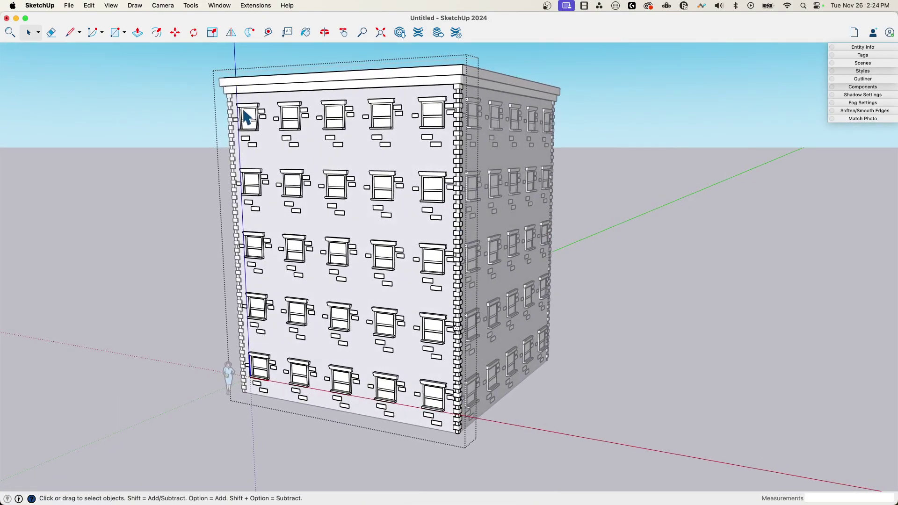
scroll(366, 172, "up", 3)
scroll(471, 400, "down", 2)
scroll(441, 112, "up", 3)
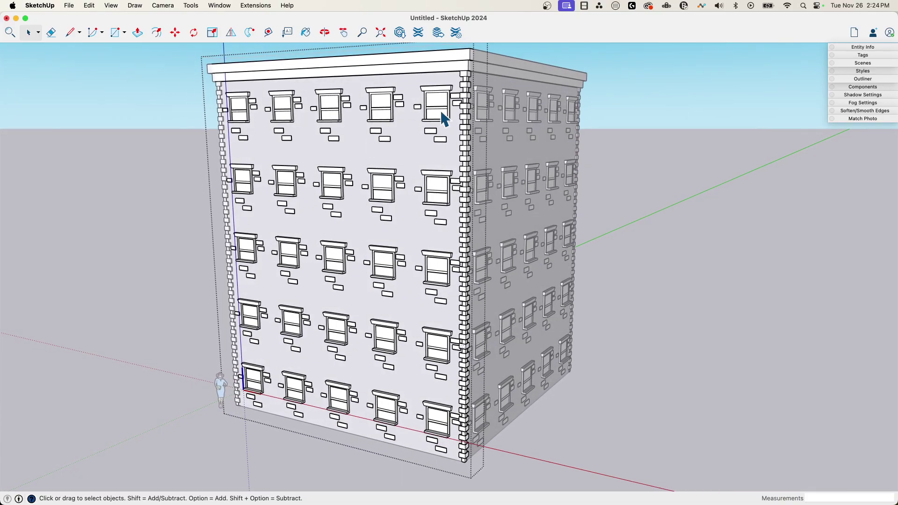
middle_click_drag(461, 168, 477, 228)
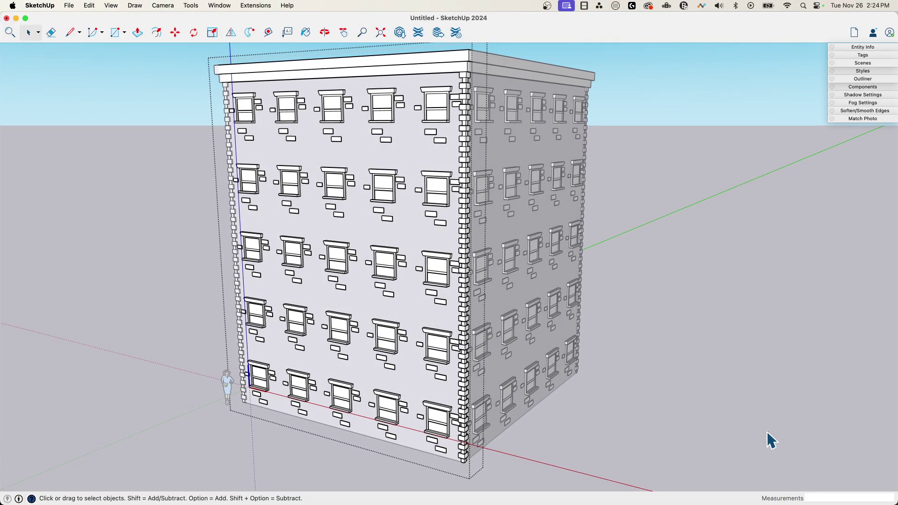
middle_click_drag(563, 336, 316, 281)
scroll(374, 365, "up", 1)
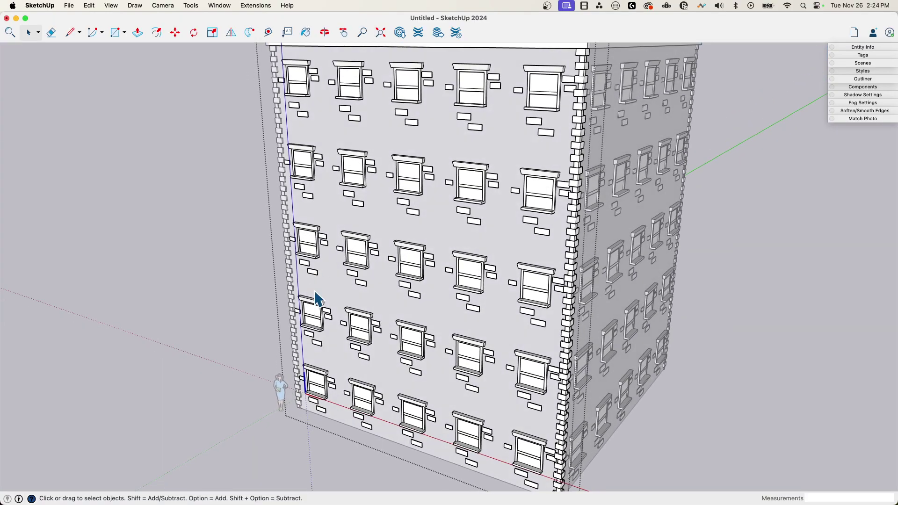
middle_click_drag(380, 305, 323, 321)
scroll(346, 300, "up", 3)
scroll(358, 280, "down", 5)
middle_click_drag(381, 208, 341, 181)
scroll(478, 311, "up", 3)
middle_click_drag(611, 180, 343, 285)
scroll(353, 285, "up", 6)
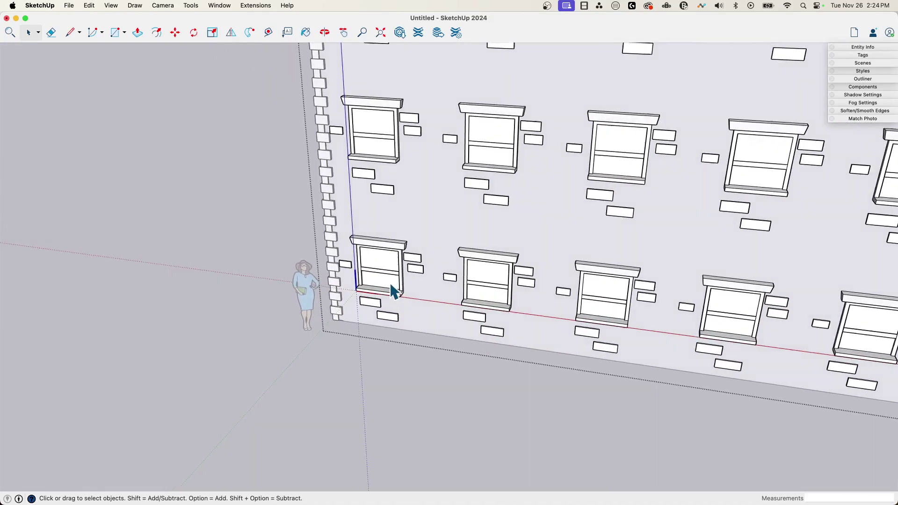
Draw a small rectangle near the left end of the lower-left window's sill and extrude it up about 11 1/2".
left_click(403, 262)
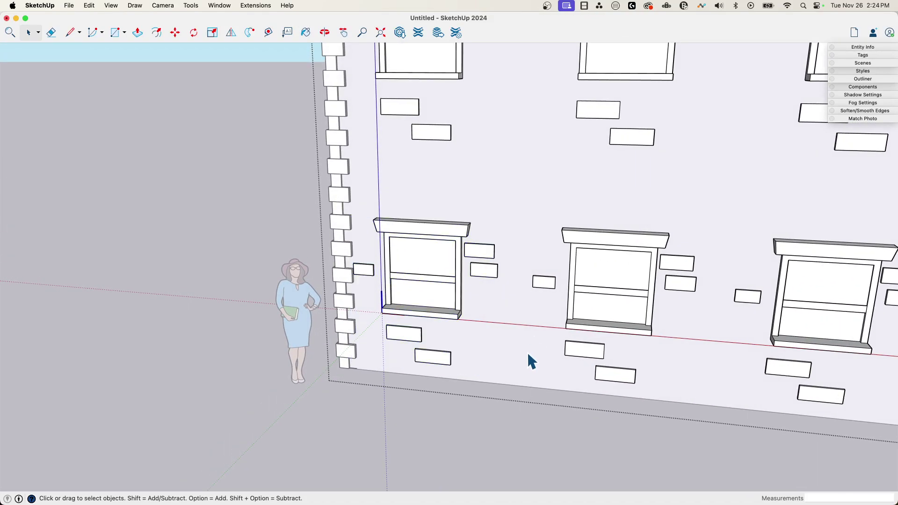
scroll(437, 351, "up", 10)
scroll(457, 271, "up", 5)
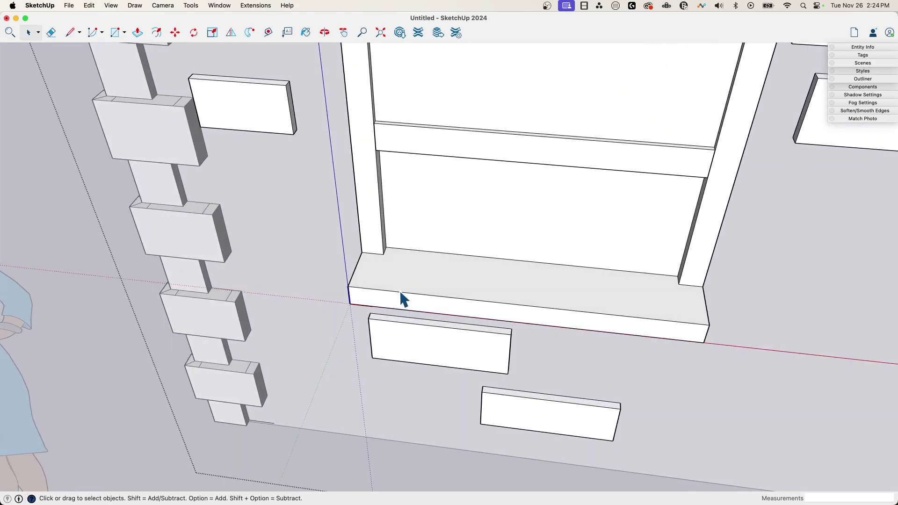
key("r")
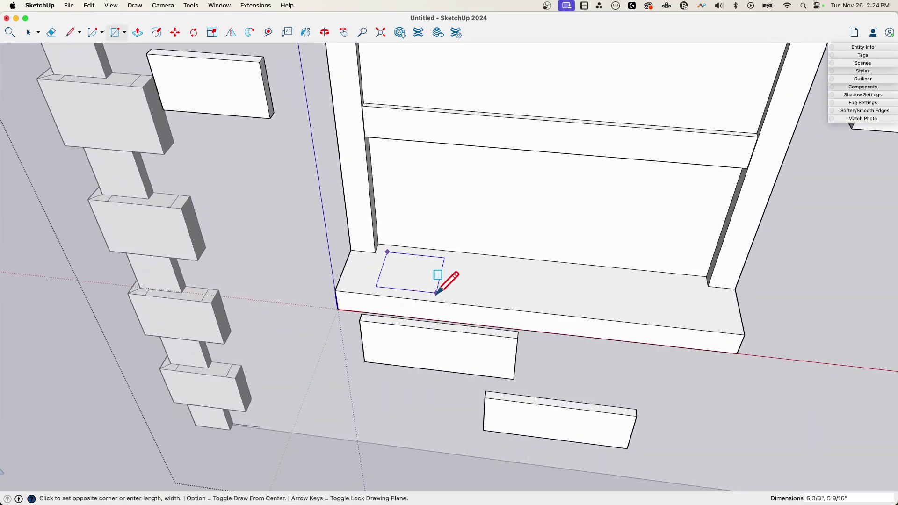
key("p")
left_click(401, 267)
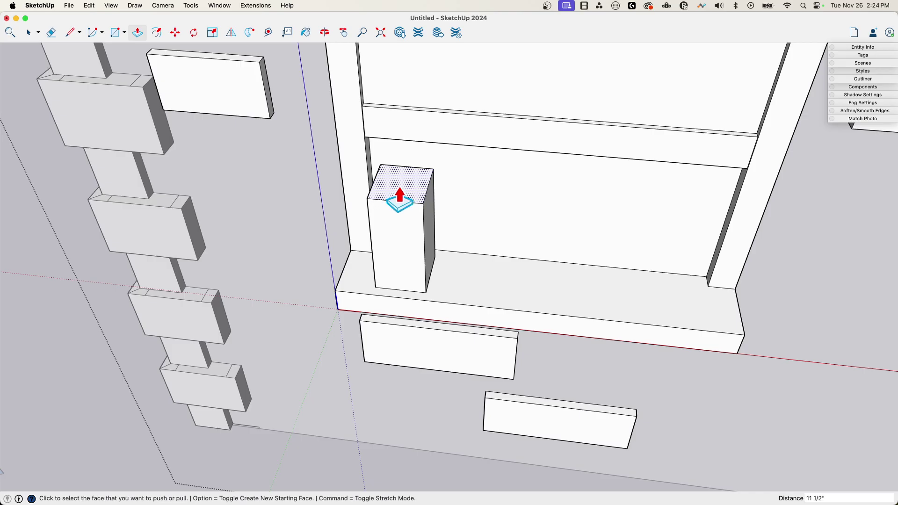
Draw a smaller rectangle beside the tall box on the sill and extrude it up about 6 3/8".
middle_click_drag(400, 201, 410, 281)
key("r")
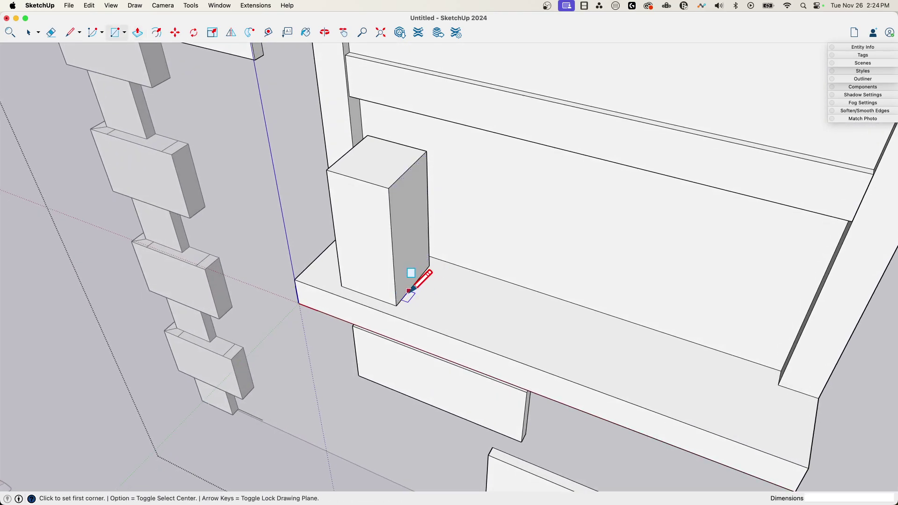
left_click(472, 276)
key("p")
left_click(423, 290)
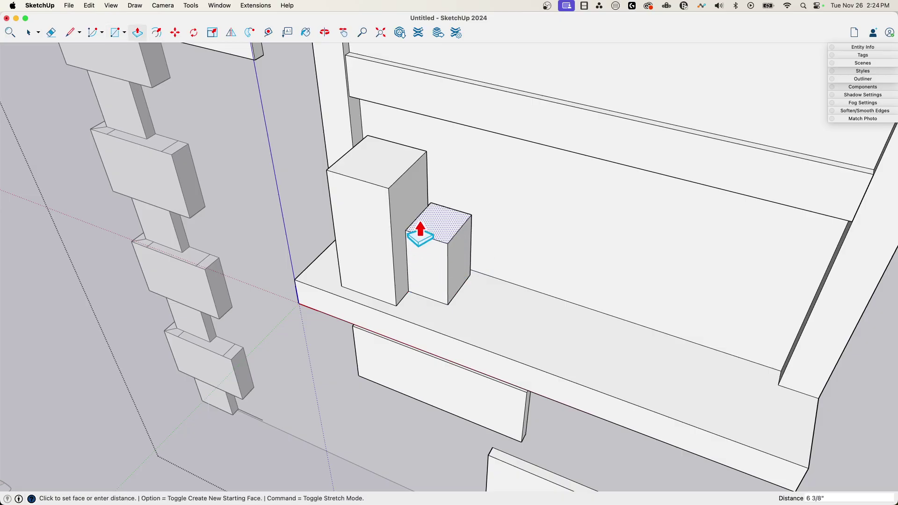
Select both boxes on the sill and make them a component named Box.
middle_click_drag(420, 228, 427, 247)
key("space")
double_click(385, 250)
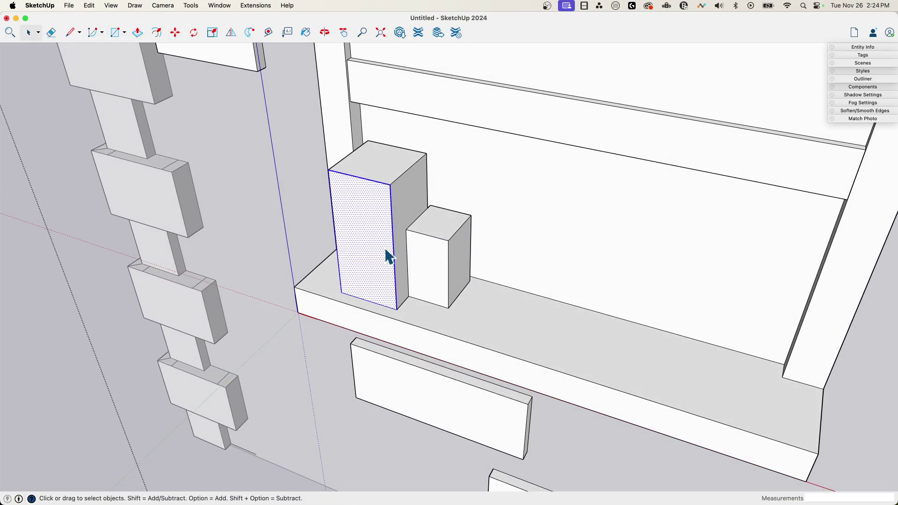
triple_click(417, 257)
right_click(414, 251)
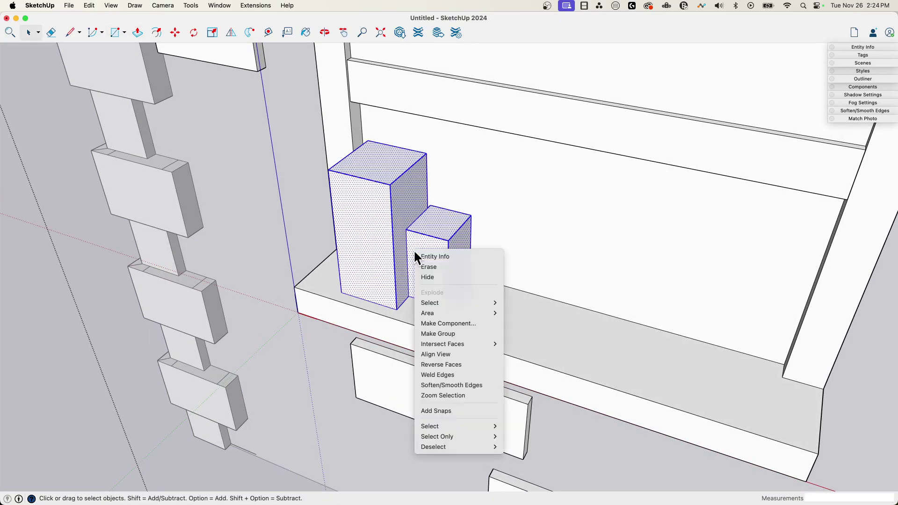
left_click(457, 323)
type("Box")
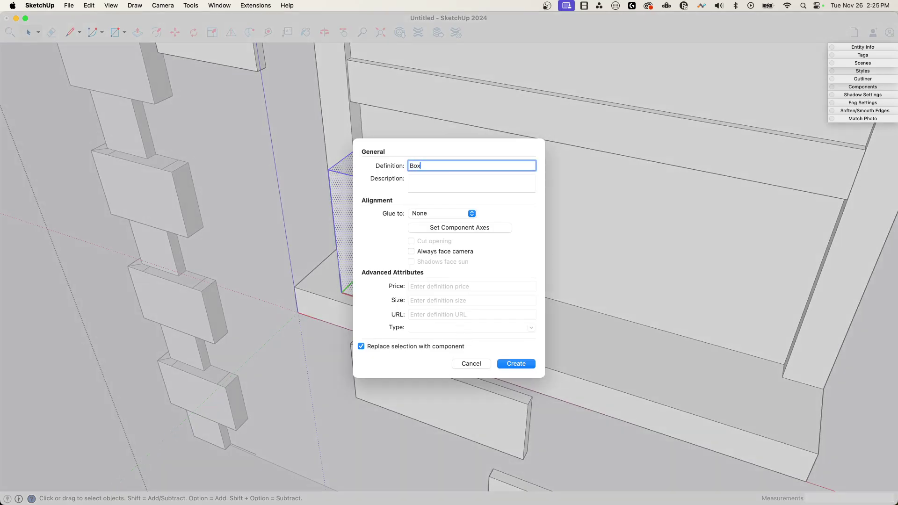
key("Return")
Stamp a copy of the Box component, from its lower front corner, onto the third window's sill in the second row from the ground.
middle_click_drag(421, 281, 454, 316)
key("m")
key("alt")
key("alt")
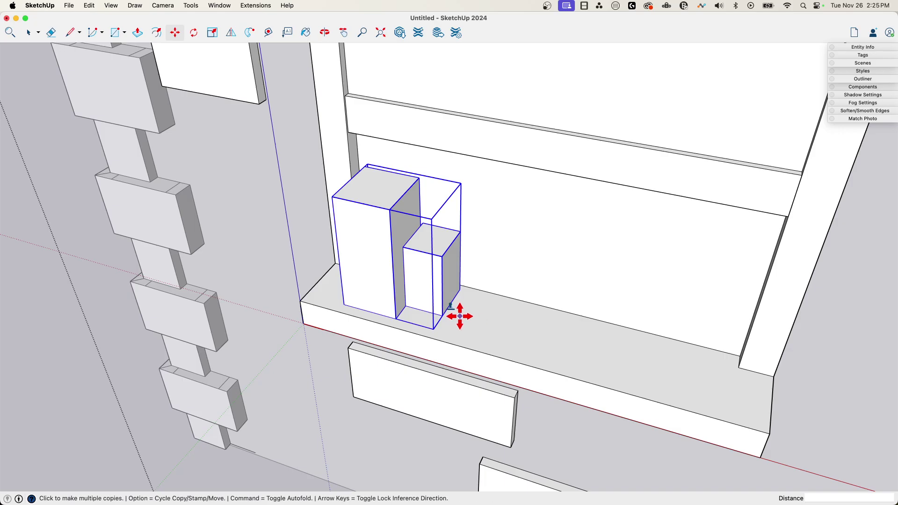
left_click(346, 305)
scroll(492, 369, "down", 6)
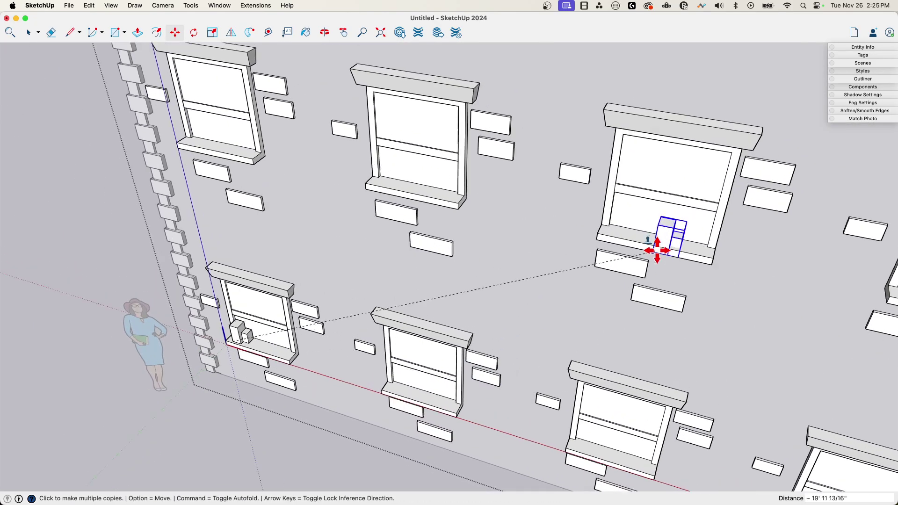
scroll(657, 250, "up", 2)
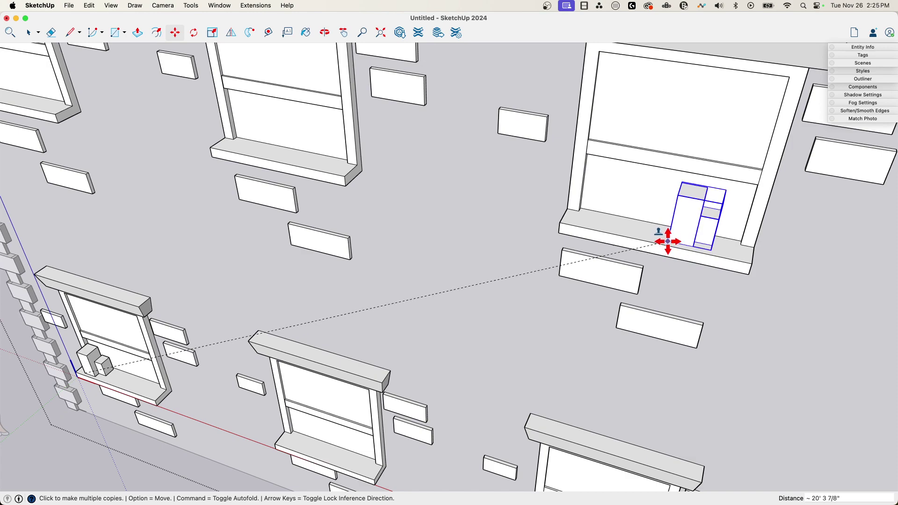
scroll(668, 241, "up", 1)
Stamp Box copies onto the sills of the third window in the second row from the roof and the second window in the top row.
scroll(667, 242, "down", 5)
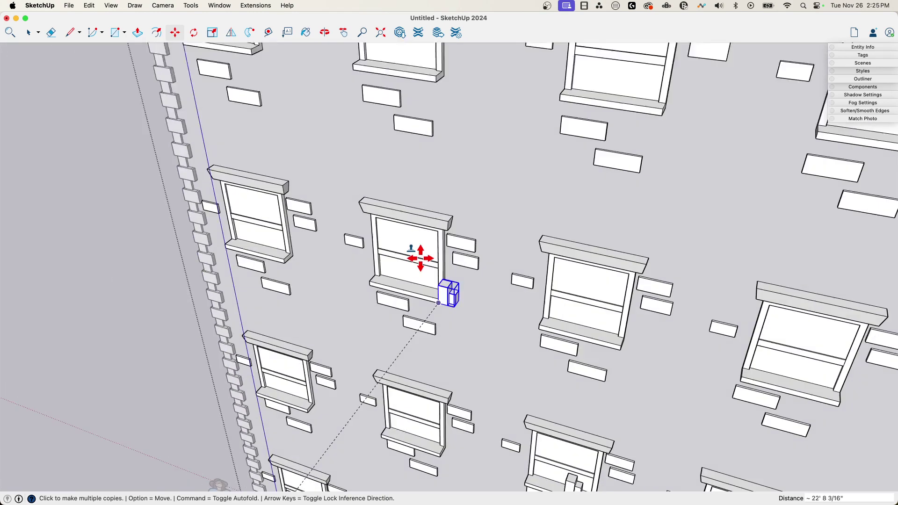
scroll(627, 315, "up", 4)
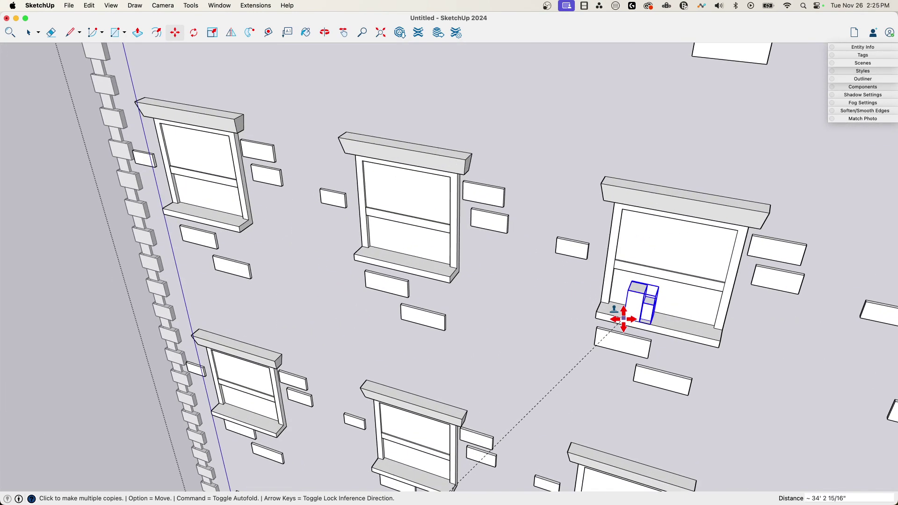
scroll(615, 312, "up", 2)
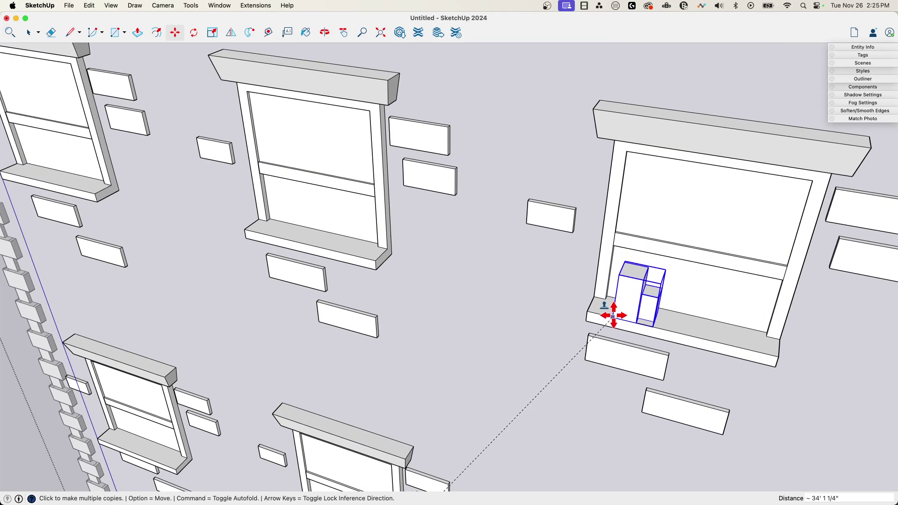
scroll(417, 287, "down", 3)
scroll(394, 279, "up", 3)
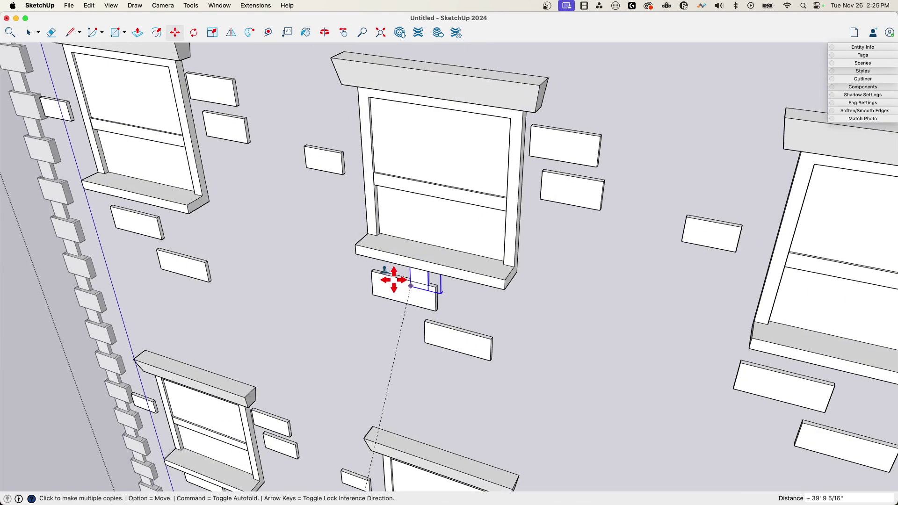
scroll(396, 261, "up", 2)
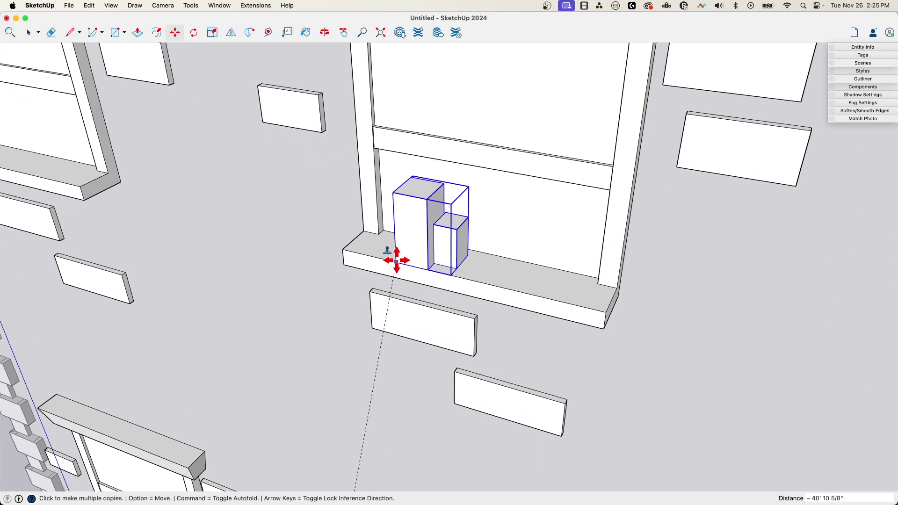
Stamp Box copies onto the sills of the fifth window in the second row from the roof and the fourth window in the ground row.
scroll(525, 292, "down", 5)
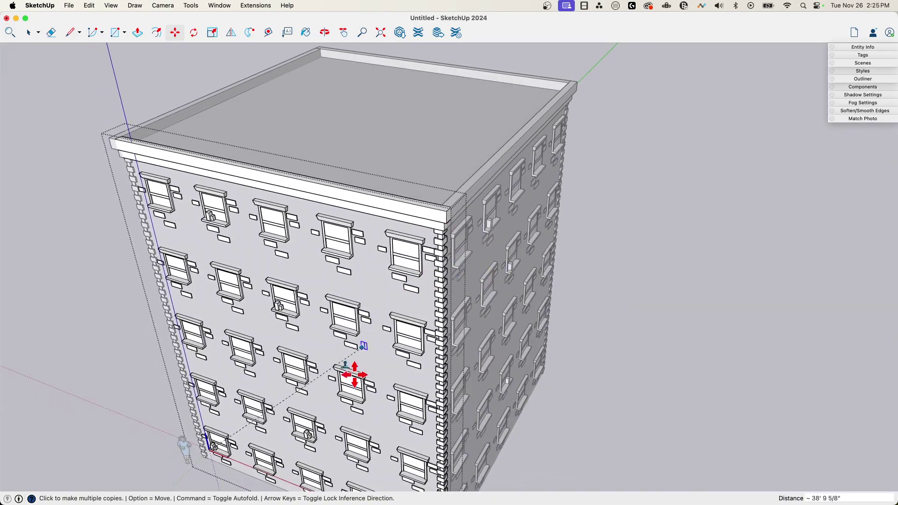
scroll(376, 380, "up", 1)
scroll(467, 327, "up", 6)
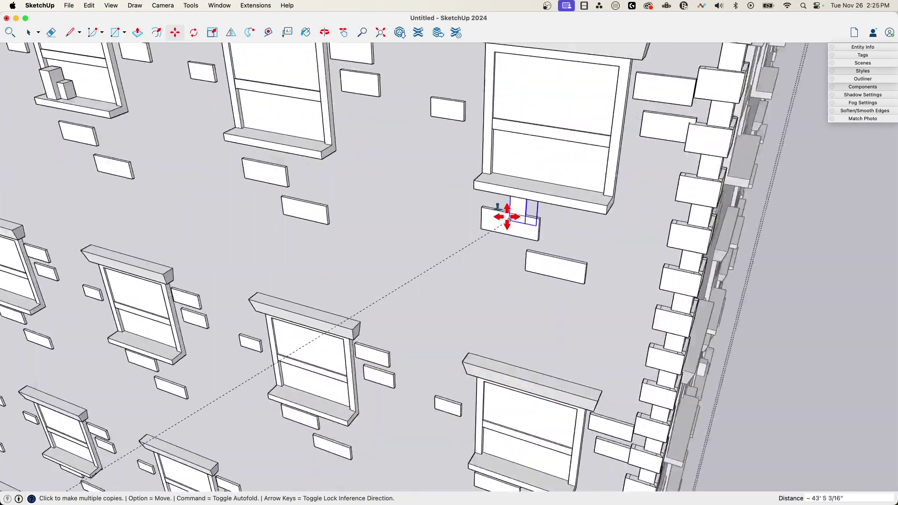
scroll(542, 174, "up", 2)
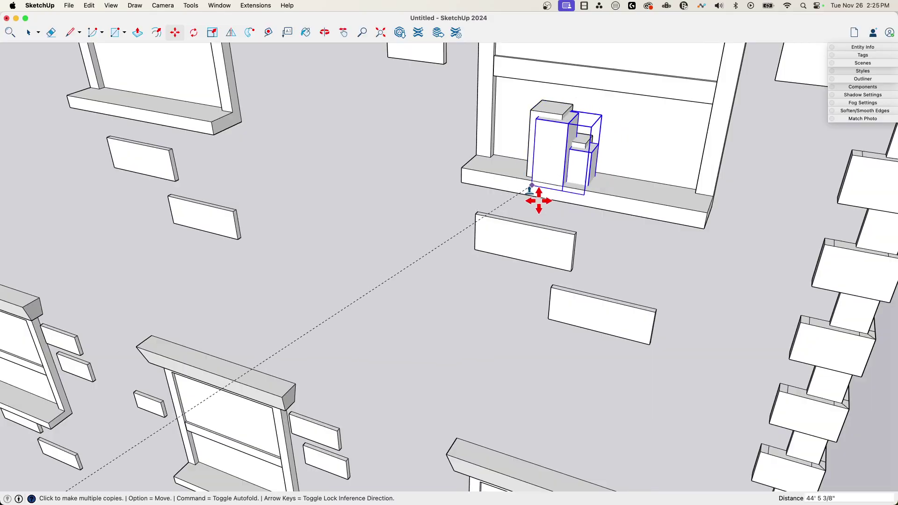
scroll(539, 201, "down", 7)
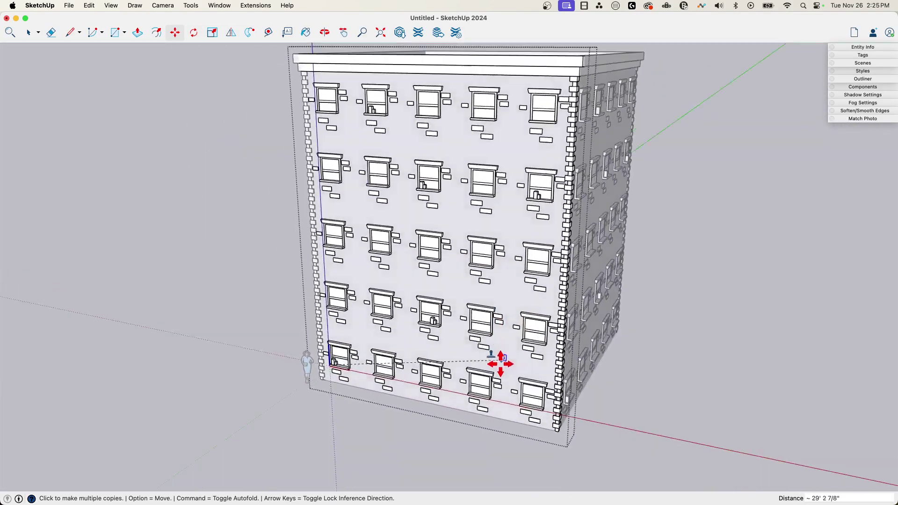
scroll(500, 363, "up", 6)
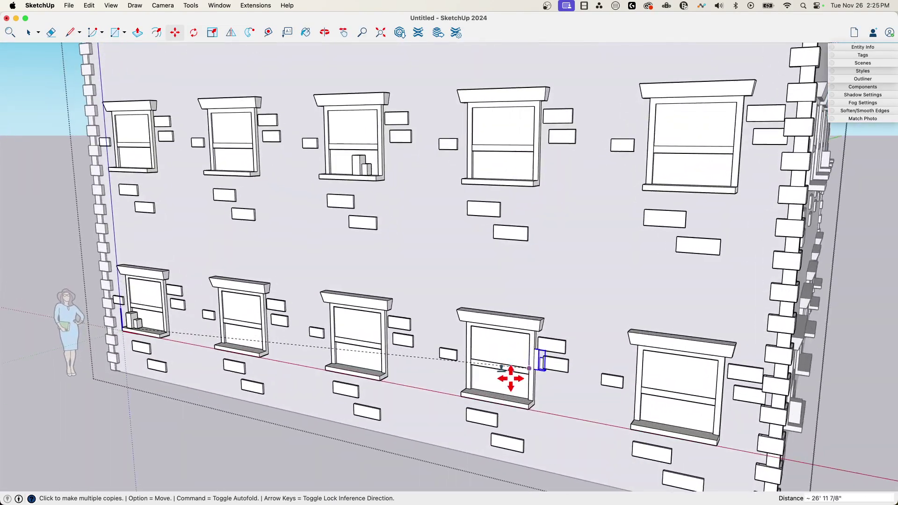
scroll(510, 378, "up", 3)
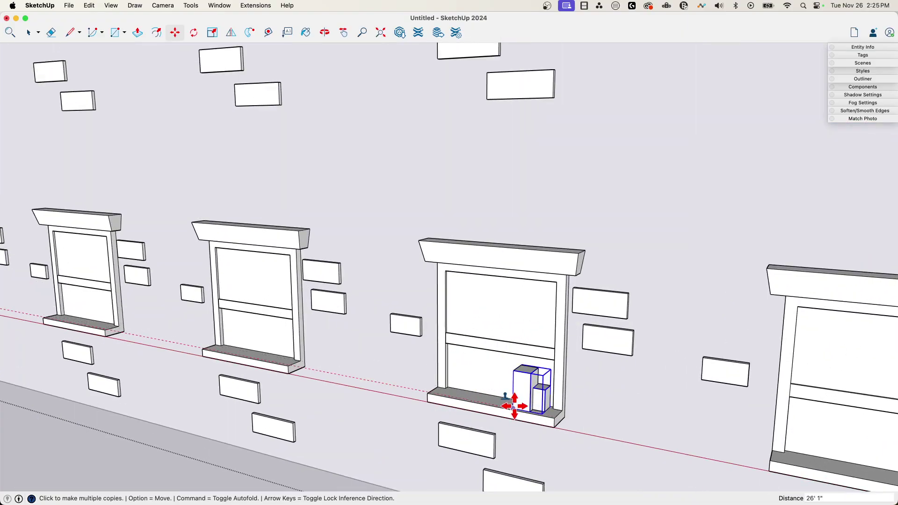
left_click(513, 406)
Finish copying, close the Facade component and inspect the sill boxes across two sides of the whole building.
scroll(567, 326, "down", 8)
key("space")
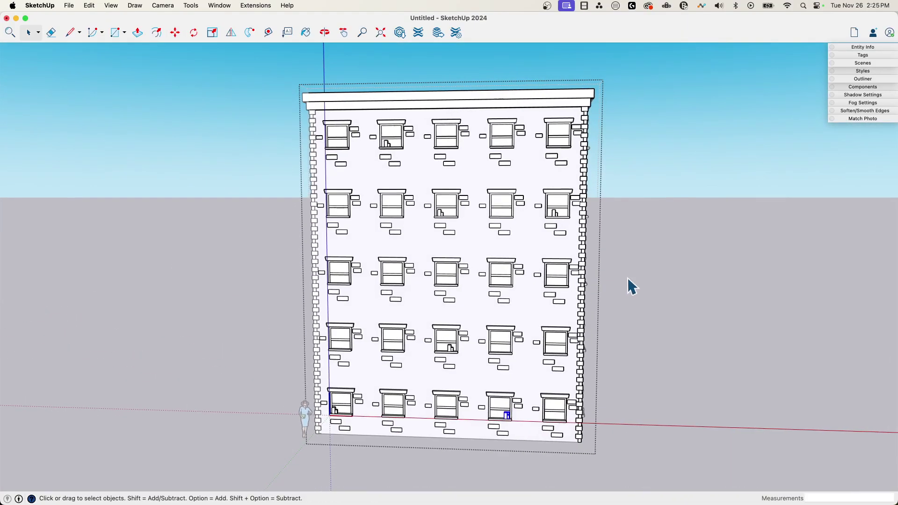
mouse_move(631, 286)
middle_mouse_down()
mouse_move(352, 247)
mouse_move(655, 327)
mouse_move(736, 335)
mouse_move(725, 322)
mouse_move(732, 356)
mouse_move(705, 407)
mouse_move(716, 427)
mouse_move(509, 281)
mouse_move(481, 275)
middle_mouse_up()
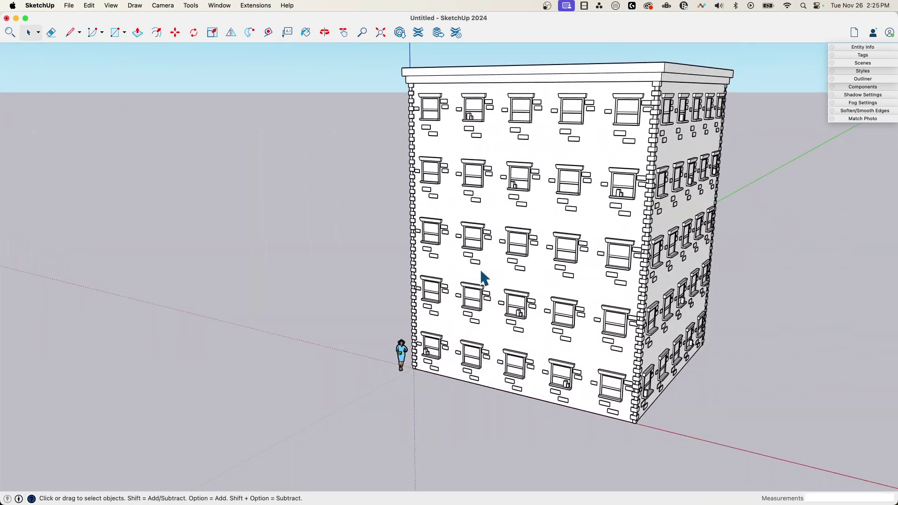
mouse_move(483, 278)
middle_mouse_down()
mouse_move(731, 262)
mouse_move(736, 254)
mouse_move(616, 93)
mouse_move(507, 131)
mouse_move(469, 177)
mouse_move(793, 324)
mouse_move(758, 322)
middle_mouse_up()
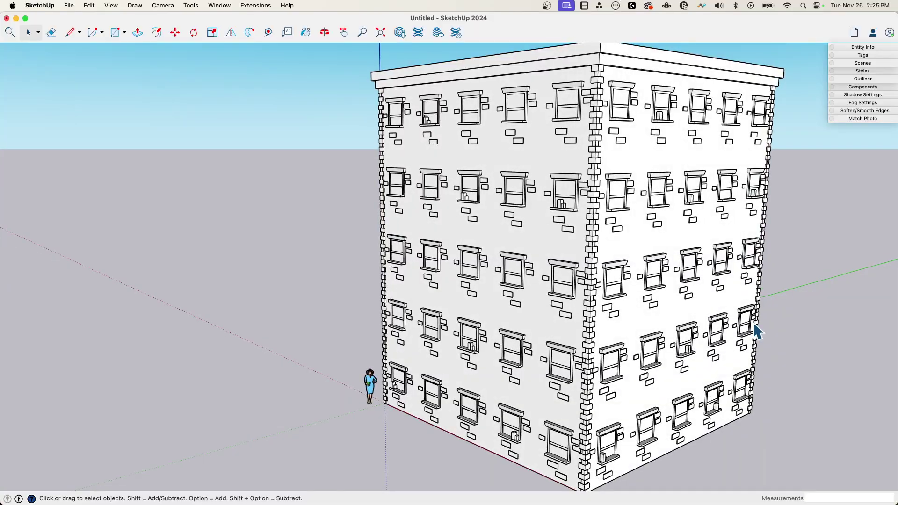